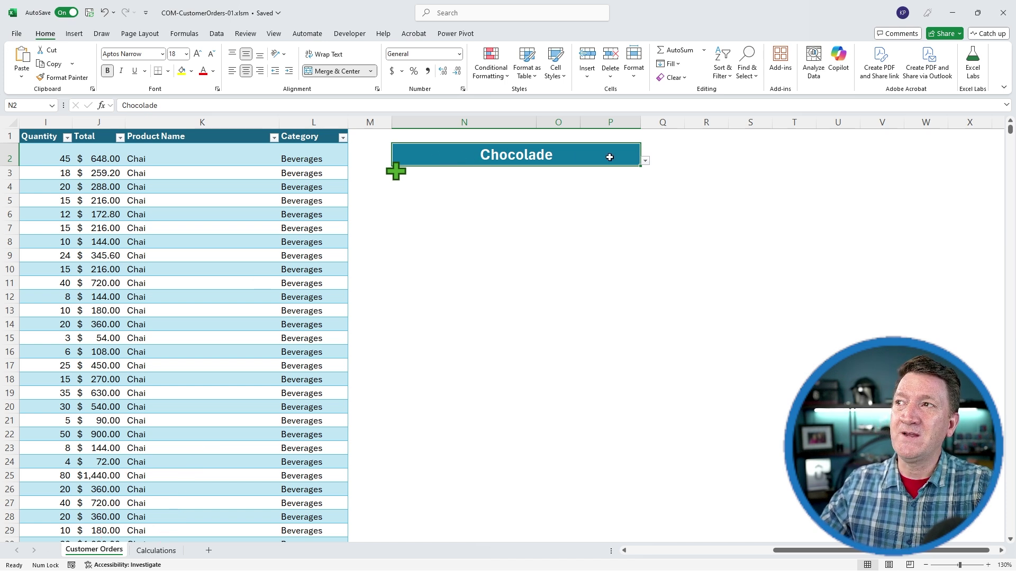
- Choose Chang as the product in the N2 dropdown and reveal the four summary boxes
{"action": "left_click", "coordinate": [645, 162]}
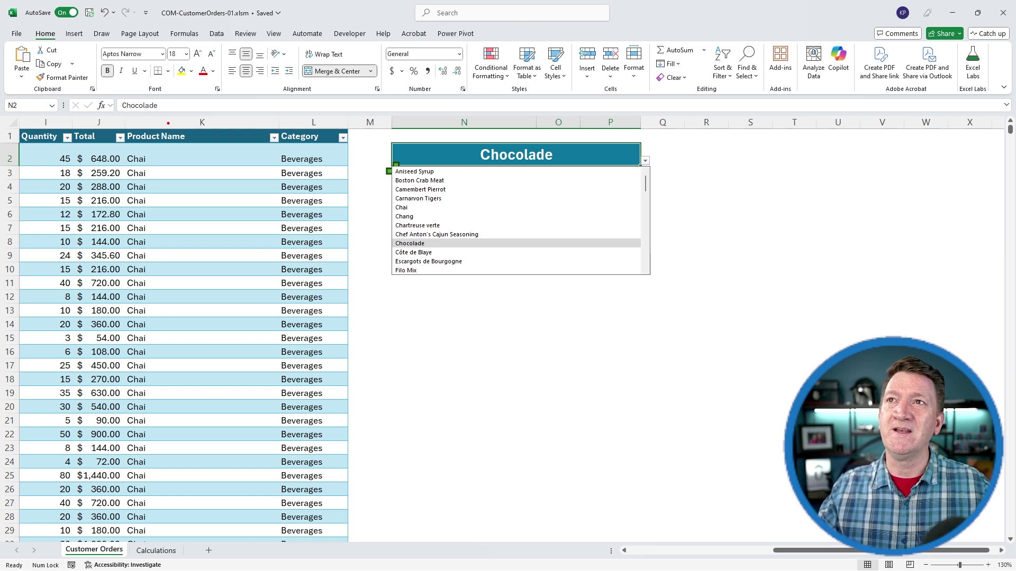
{"action": "left_click_drag", "start_coordinate": [168, 124], "coordinate": [187, 53]}
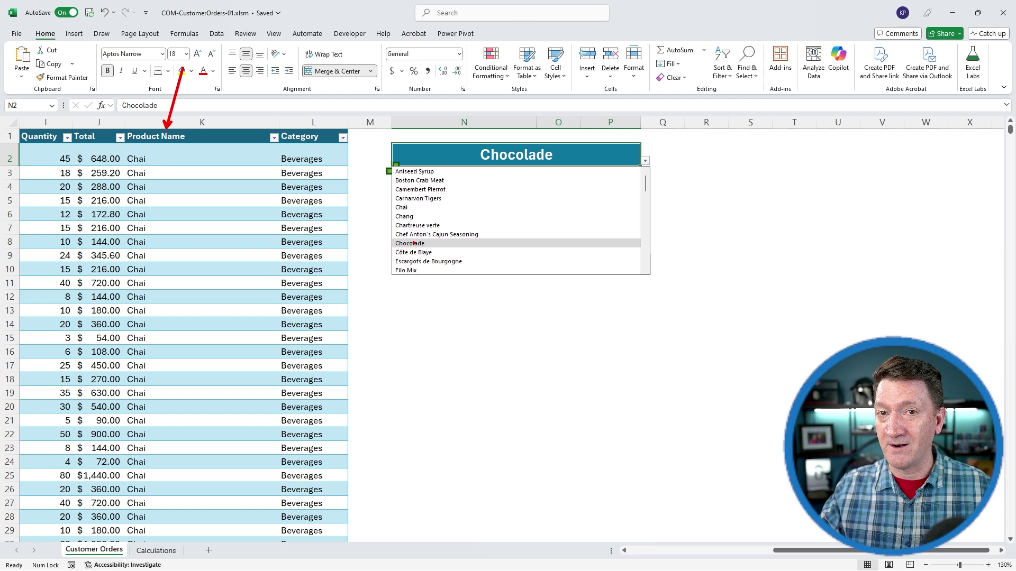
{"action": "left_click", "coordinate": [413, 244]}
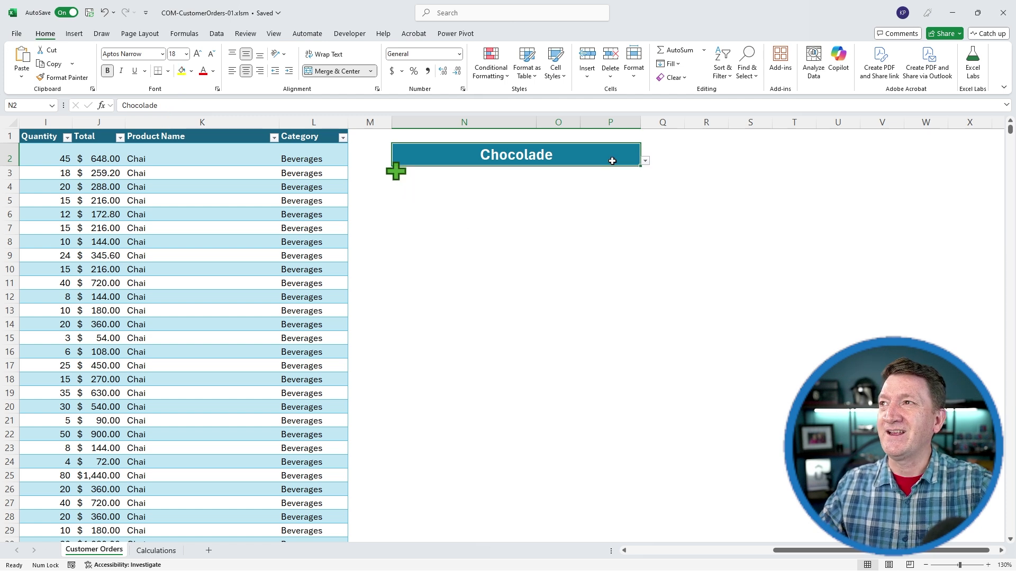
{"action": "left_click", "coordinate": [646, 160]}
{"action": "left_click", "coordinate": [431, 216]}
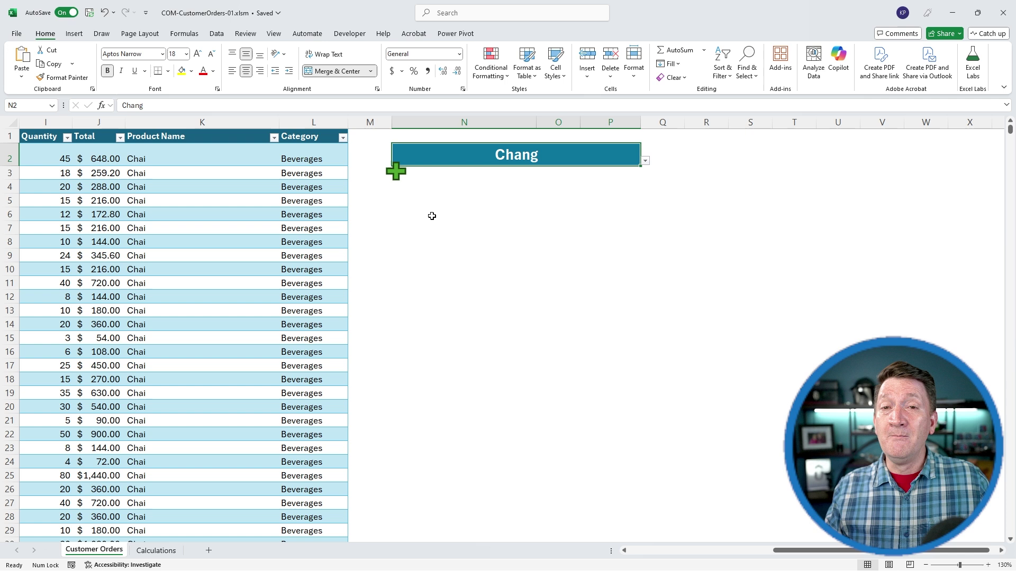
{"action": "left_click", "coordinate": [397, 177]}
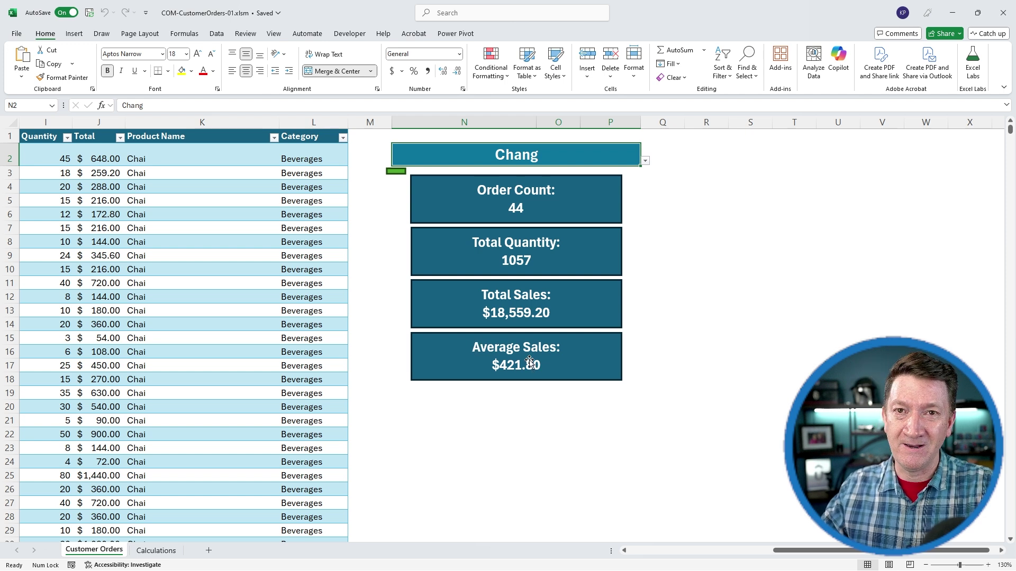
- Toggle the summary boxes off and back on, then switch the product to Côte de Blaye
{"action": "left_click", "coordinate": [397, 175]}
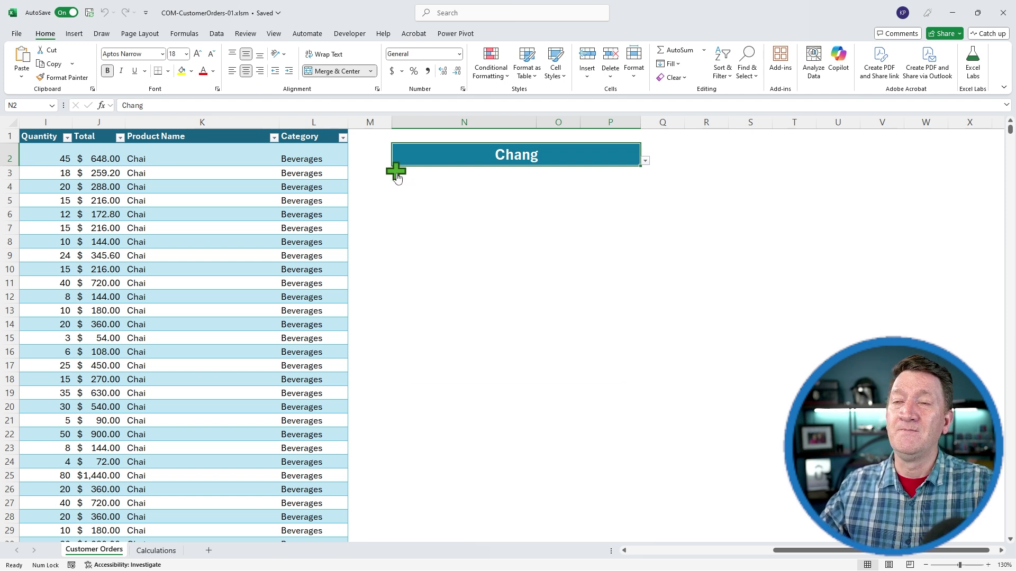
{"action": "left_click", "coordinate": [396, 174]}
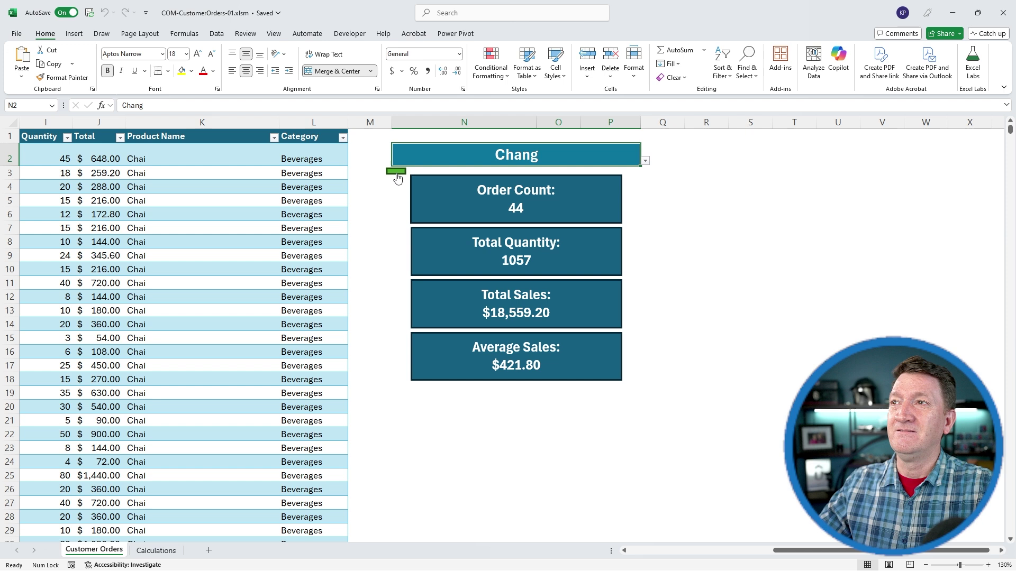
{"action": "left_click", "coordinate": [646, 160]}
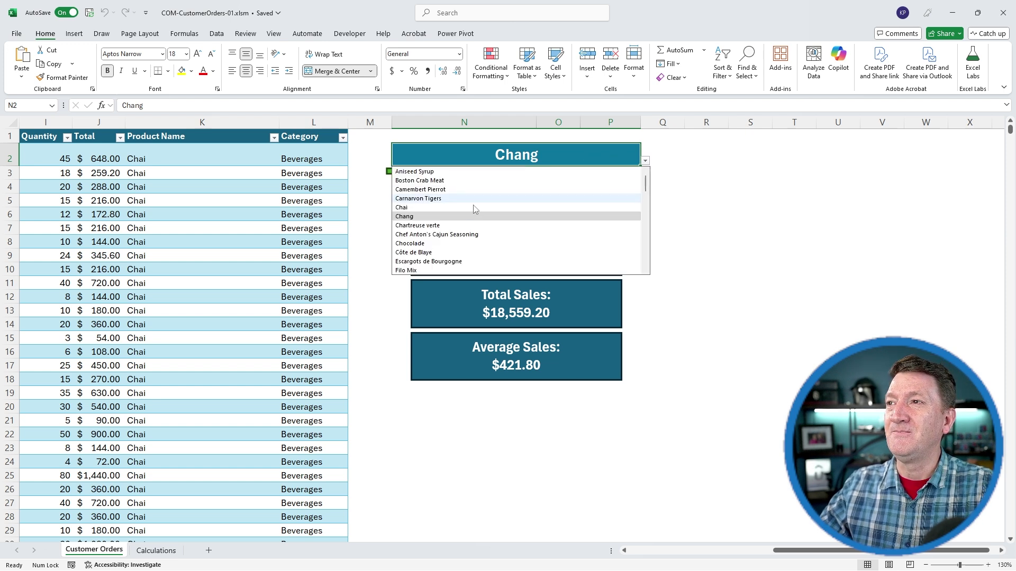
{"action": "left_click", "coordinate": [417, 255]}
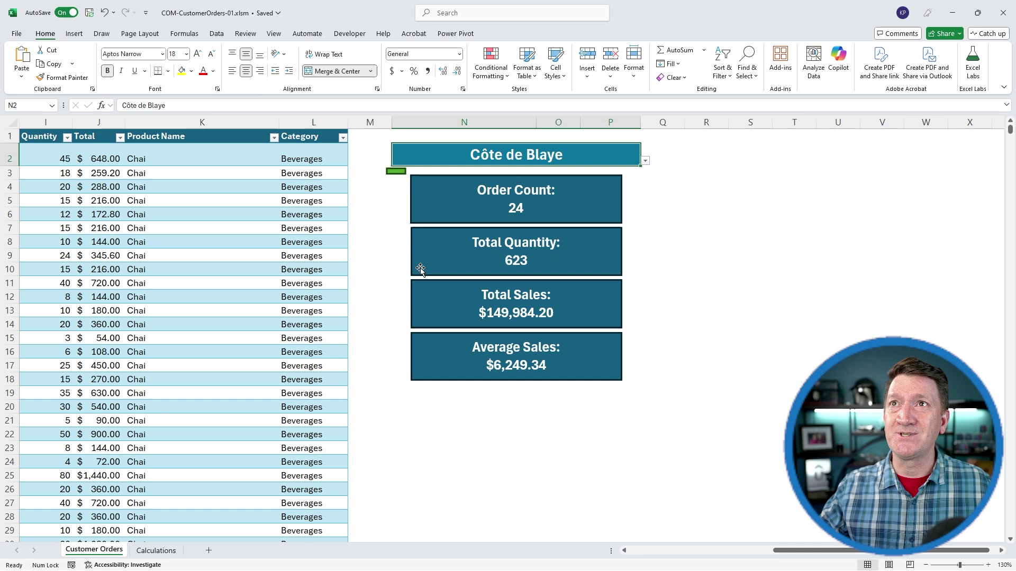
{"action": "left_click", "coordinate": [74, 33]}
- Glance at the Shapes gallery without inserting anything, view the Calculations sheet, then return to Customer Orders
{"action": "left_click", "coordinate": [180, 61]}
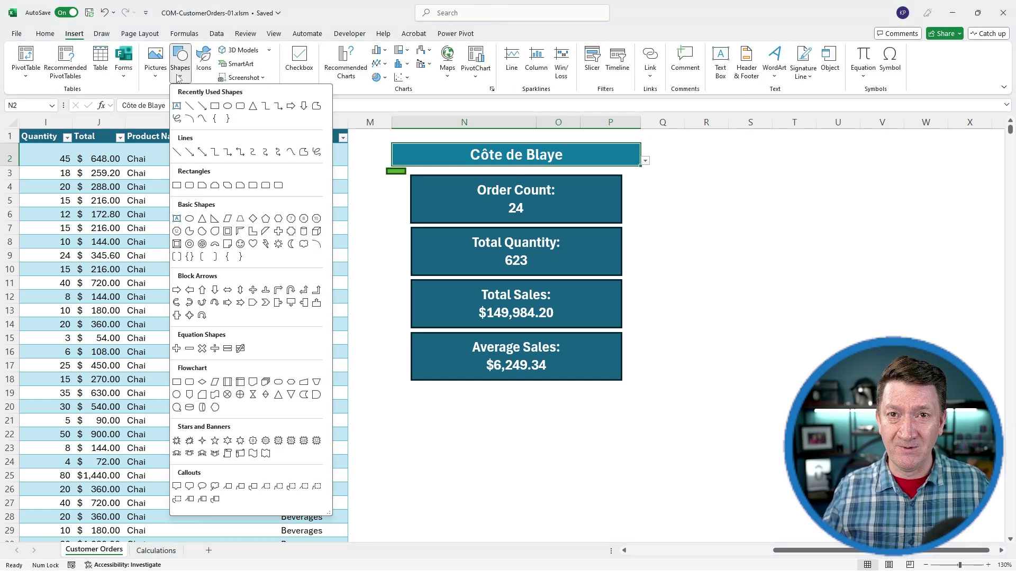
{"action": "left_click", "coordinate": [418, 203]}
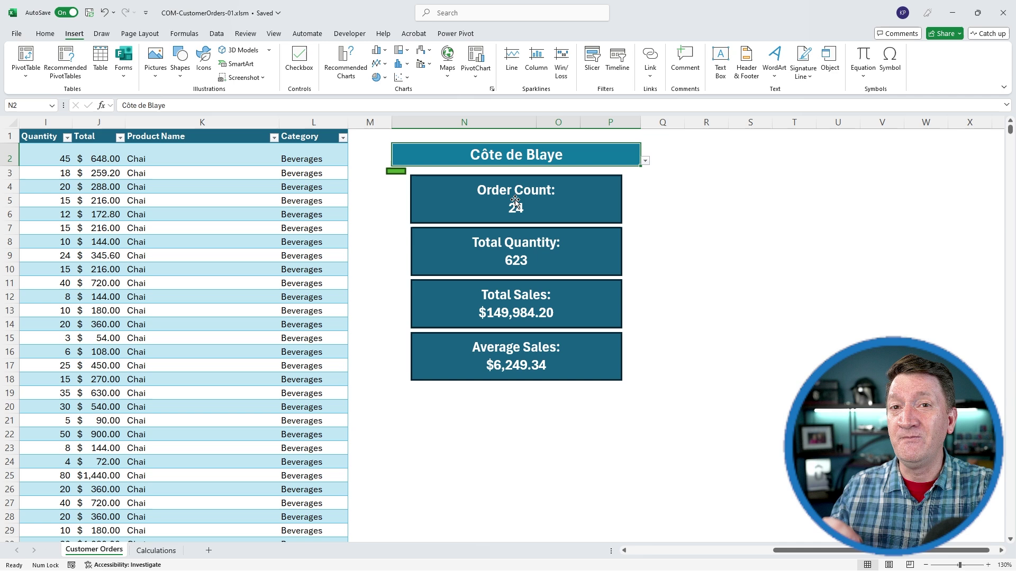
{"action": "left_click", "coordinate": [156, 550]}
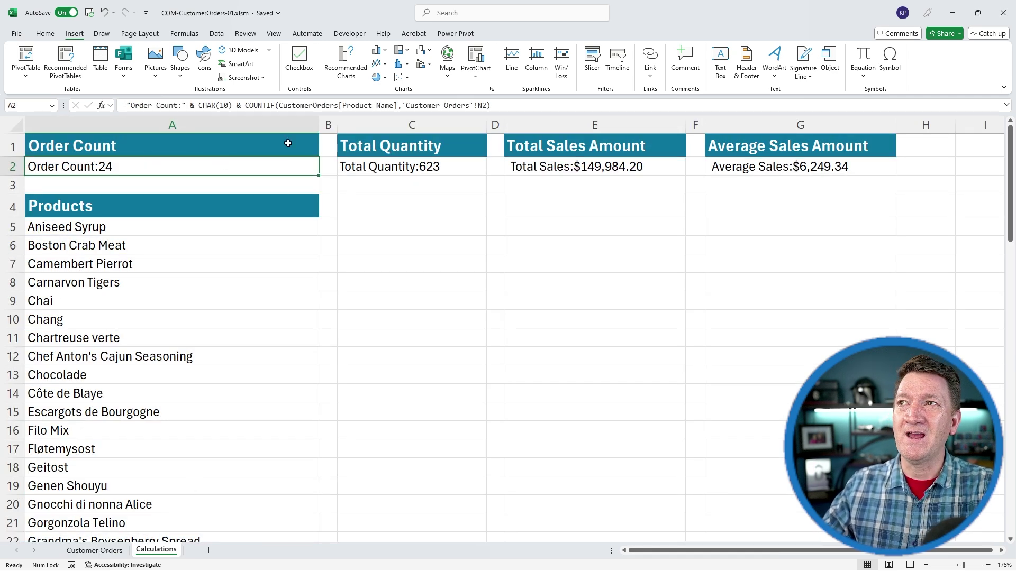
{"action": "left_click", "coordinate": [94, 551]}
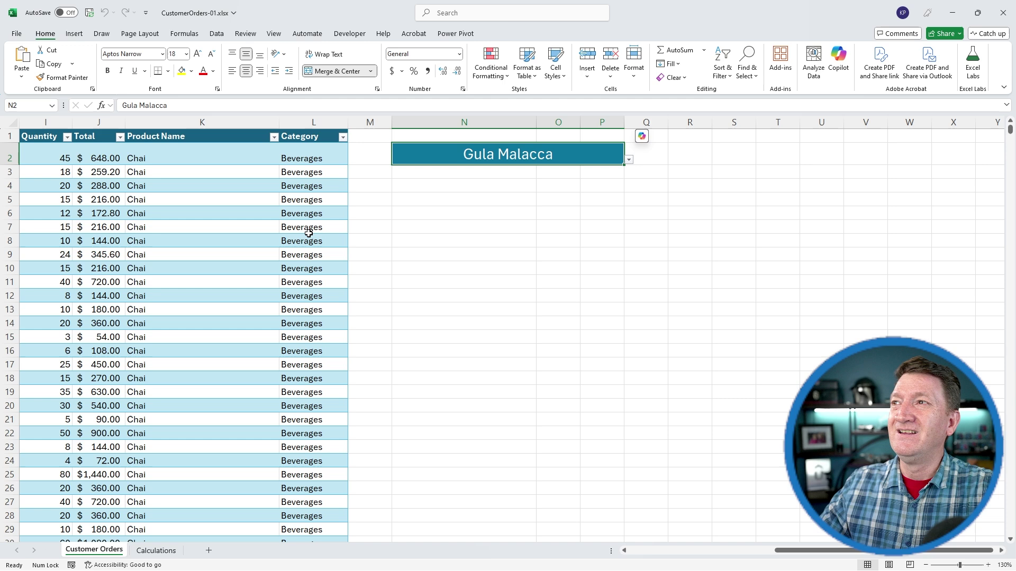
- Draw a rectangle under the Gula Malacca header and Ctrl-drag copies of it down the sheet
{"action": "left_click", "coordinate": [72, 36]}
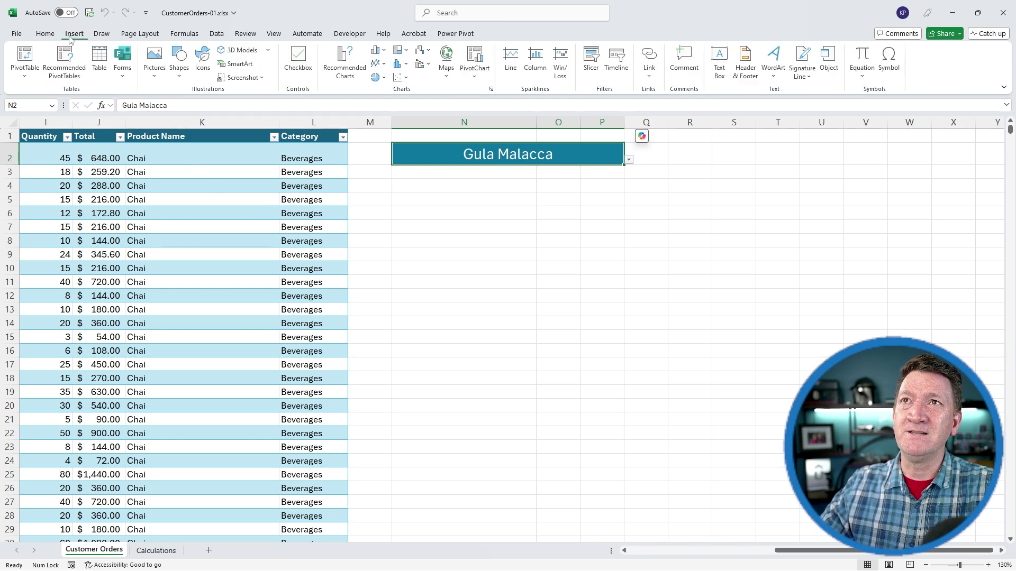
{"action": "left_click", "coordinate": [180, 61]}
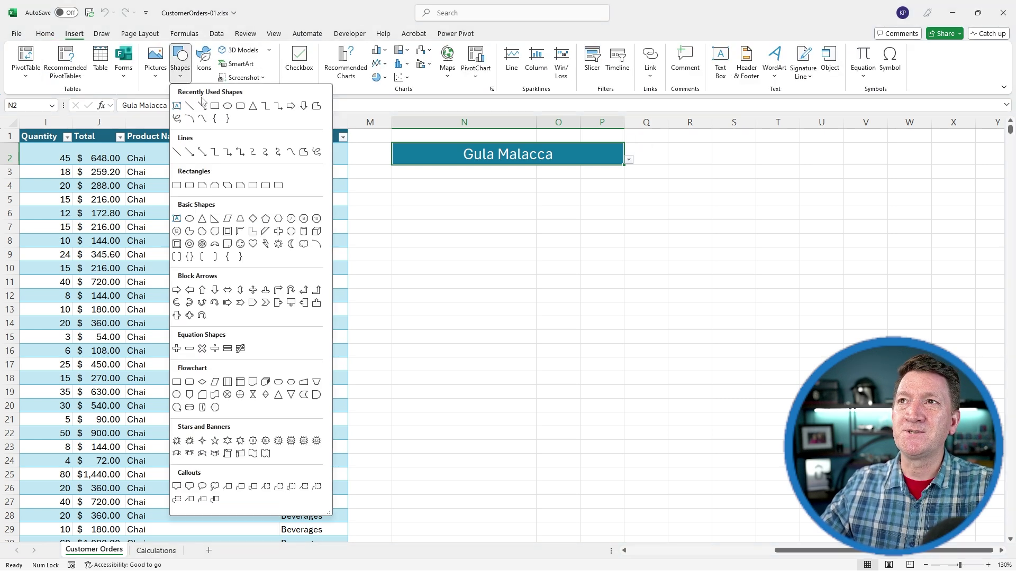
{"action": "left_click", "coordinate": [215, 107]}
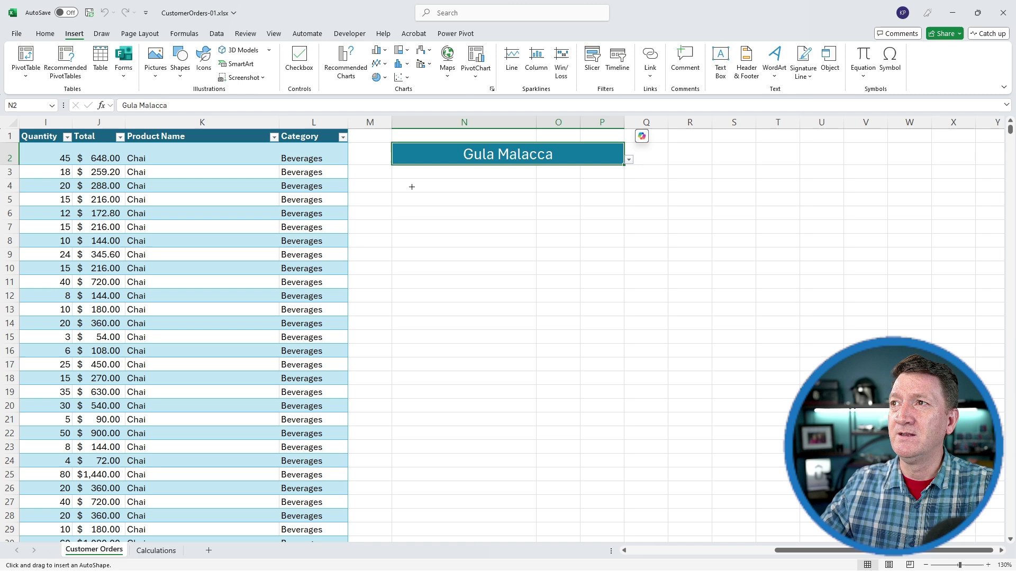
{"action": "left_click_drag", "start_coordinate": [401, 180], "coordinate": [614, 231]}
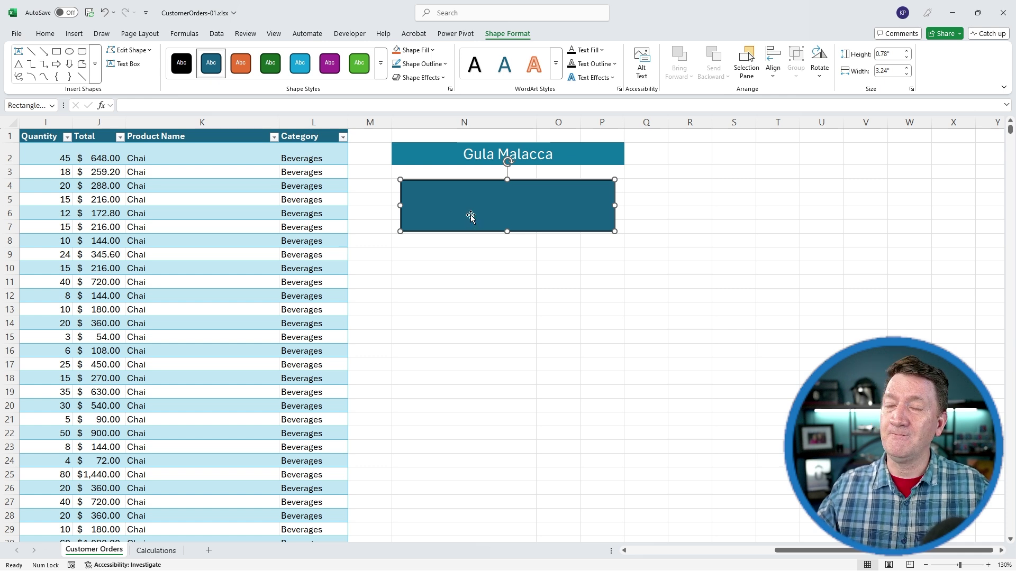
{"action": "left_click_drag", "start_coordinate": [471, 220], "coordinate": [437, 378]}
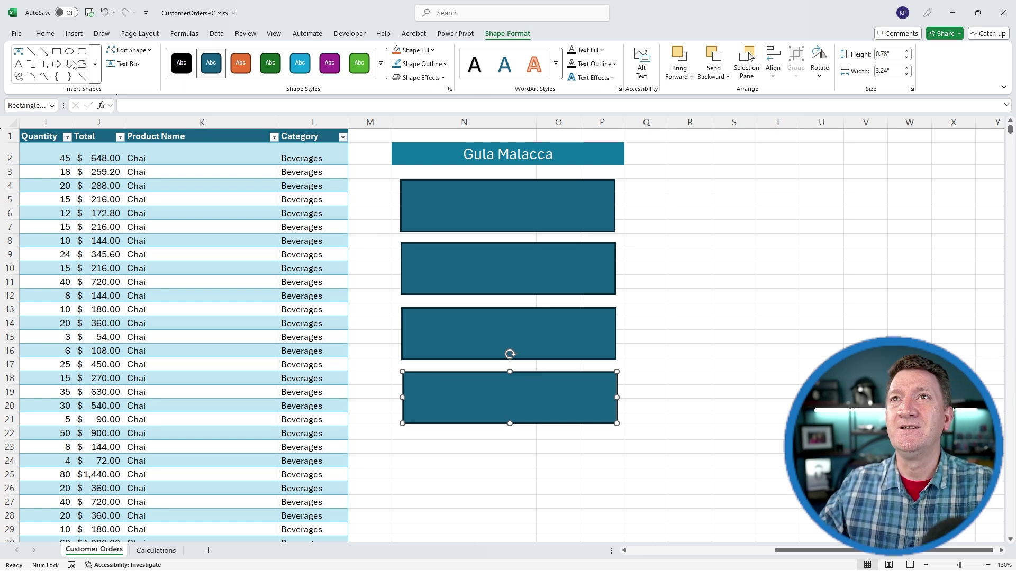
- In the Selection Pane, rename Rectangle 10 to SubShape01 and begin renaming Rectangle 11
{"action": "left_click", "coordinate": [46, 35]}
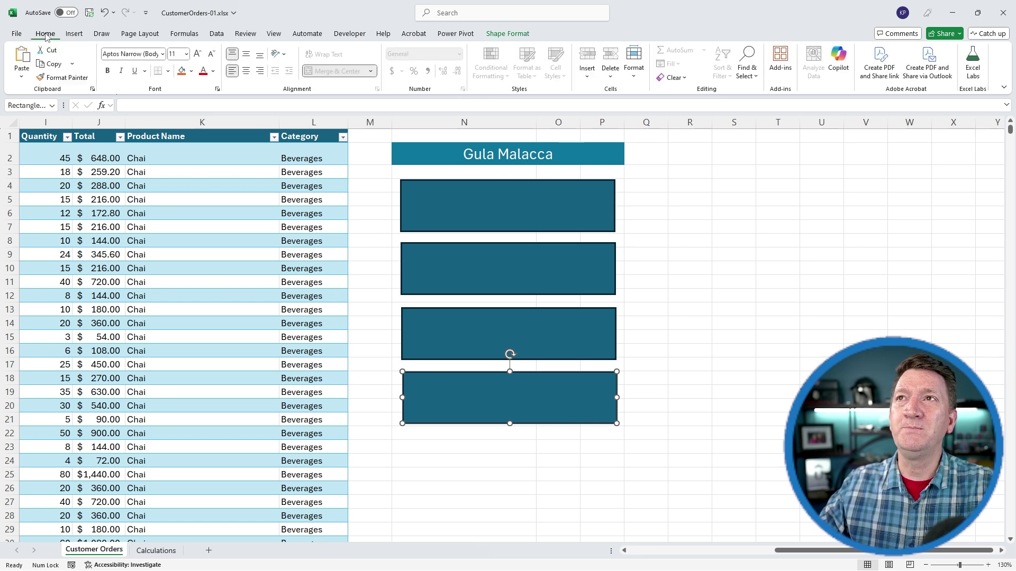
{"action": "left_click", "coordinate": [756, 79]}
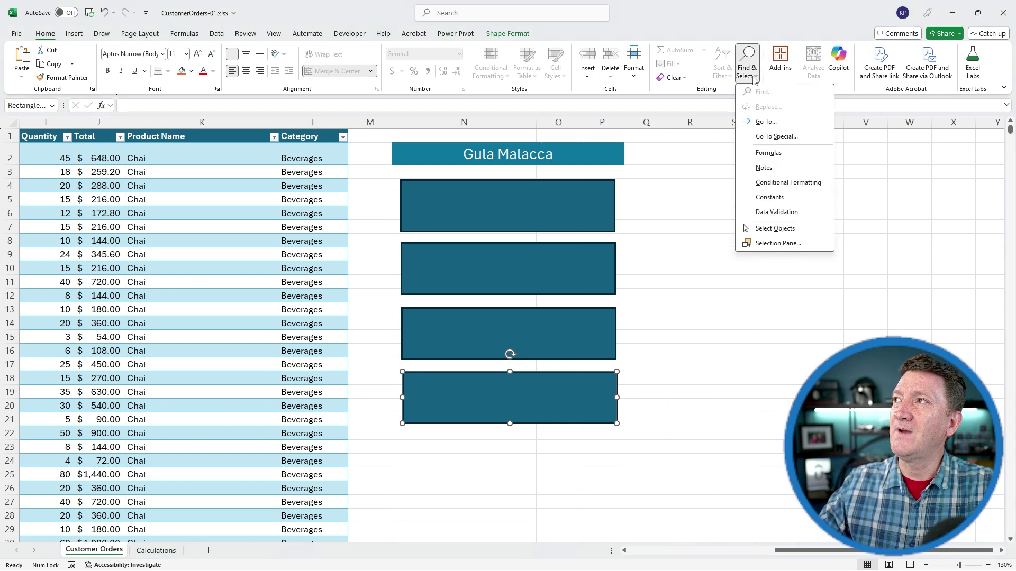
{"action": "left_click", "coordinate": [777, 244]}
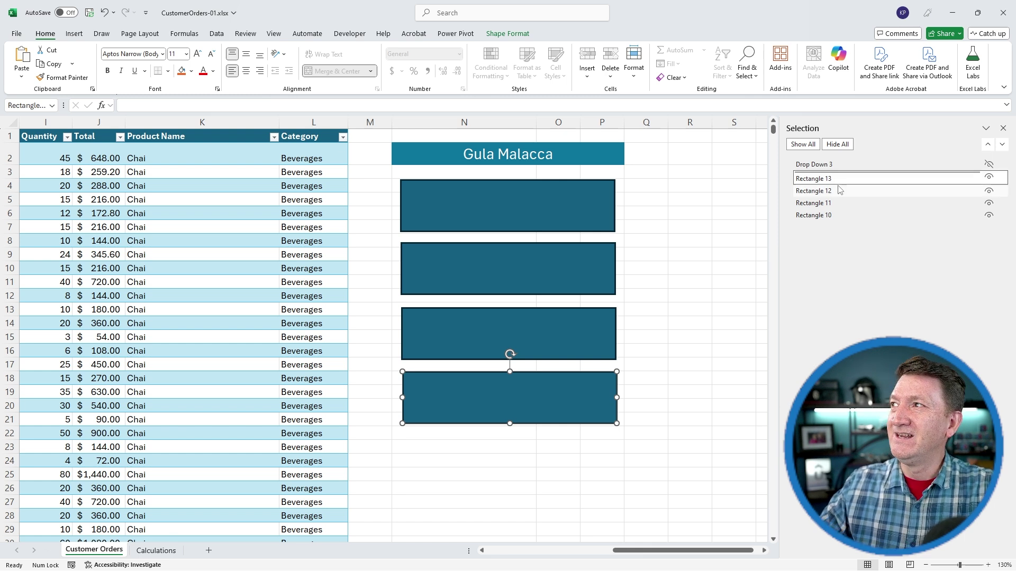
{"action": "left_click", "coordinate": [808, 215]}
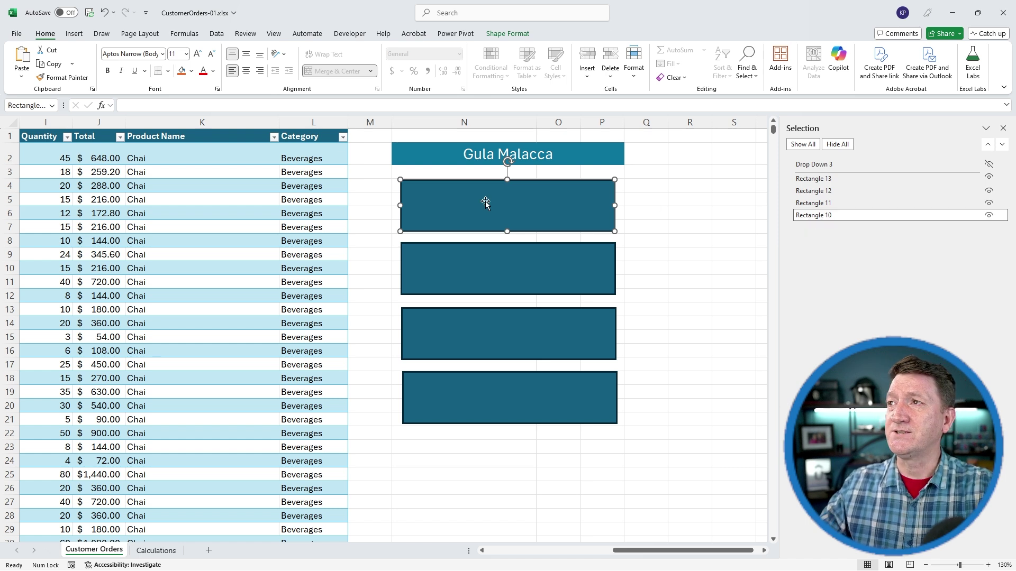
{"action": "left_click", "coordinate": [826, 215]}
{"action": "key", "text": "ctrl+a"}
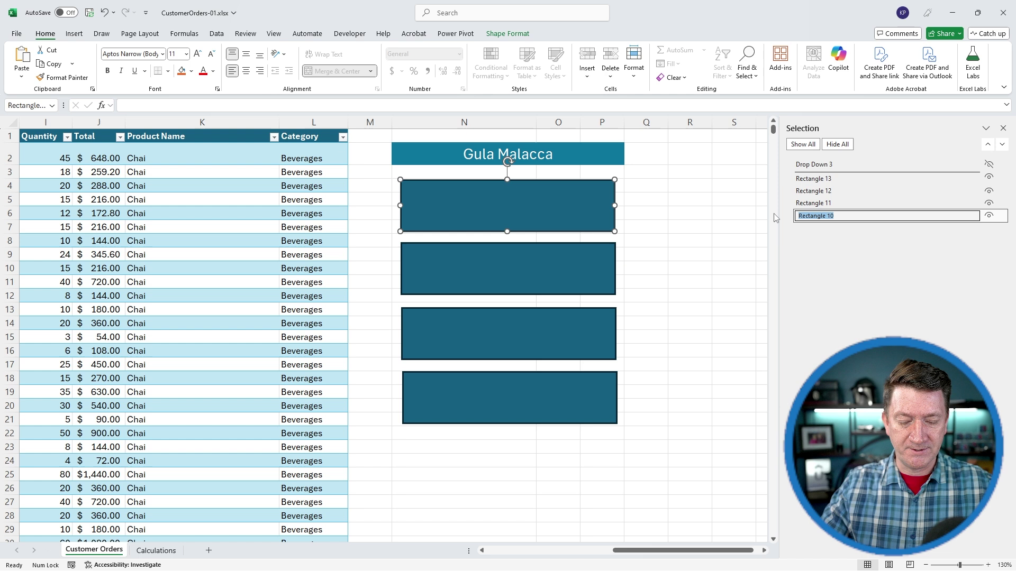
{"action": "type", "text": "SubS"}
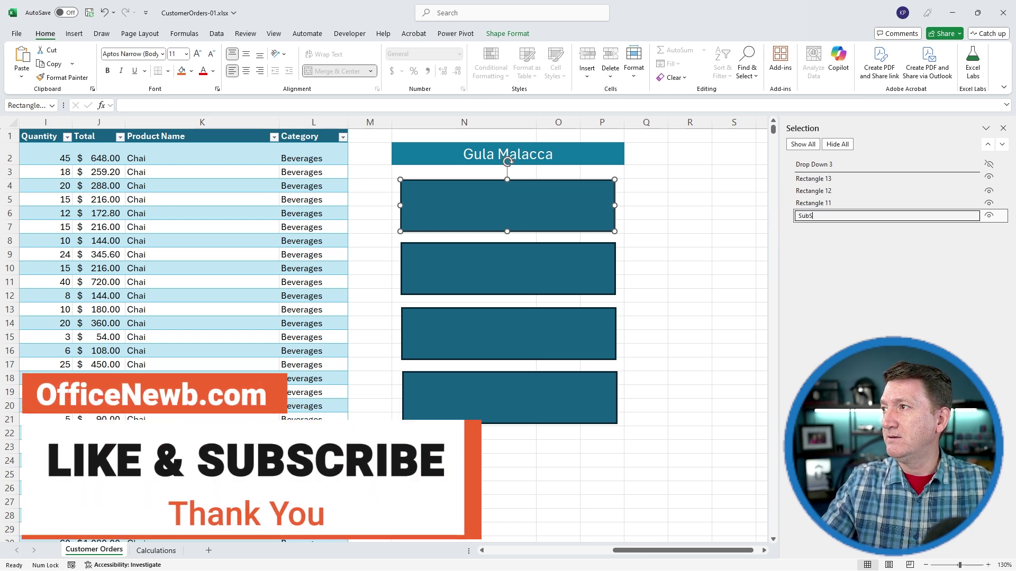
{"action": "type", "text": "hape01"}
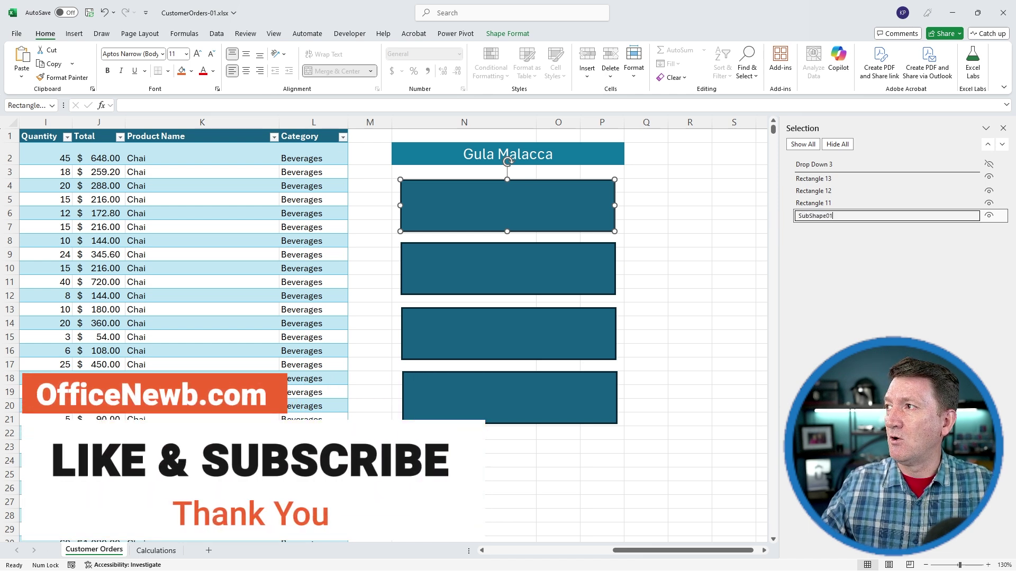
{"action": "key", "text": "Return"}
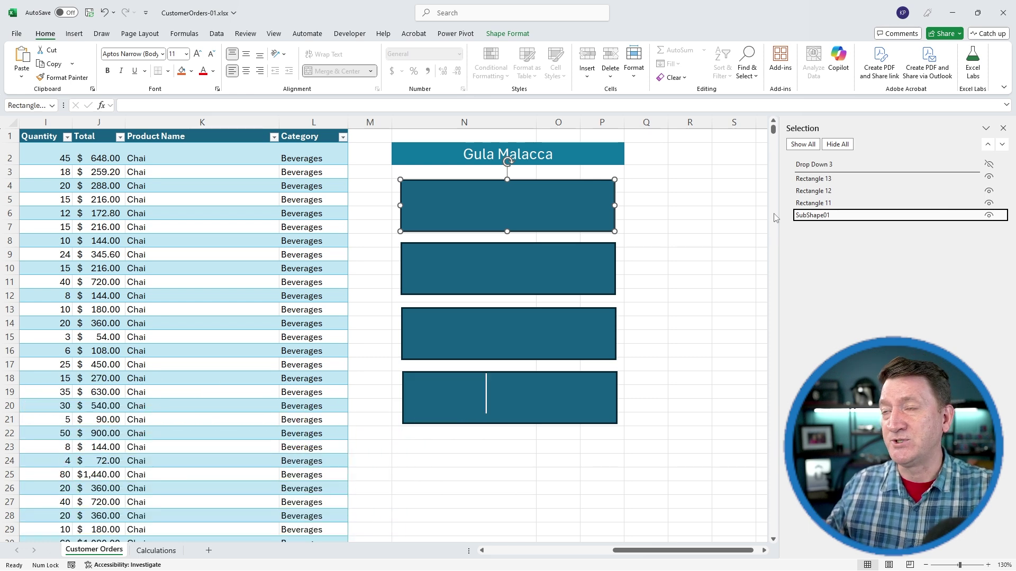
{"action": "left_click", "coordinate": [813, 203]}
{"action": "left_click", "coordinate": [813, 203]}
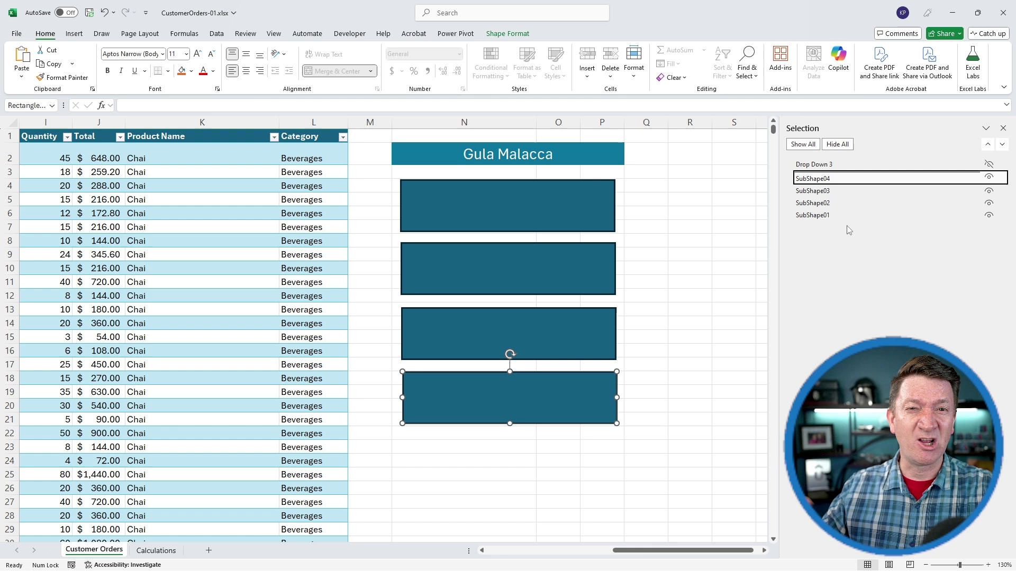
- In the Selection Pane, move SubShape01 to the top with SubShape02 directly below it
{"action": "left_click", "coordinate": [825, 216]}
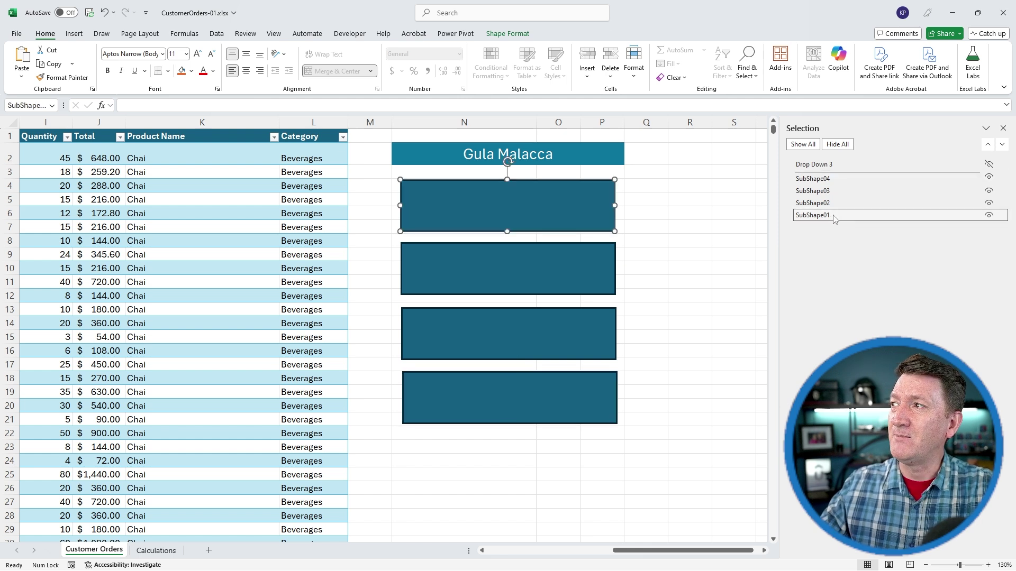
{"action": "left_click_drag", "start_coordinate": [833, 219], "coordinate": [842, 180]}
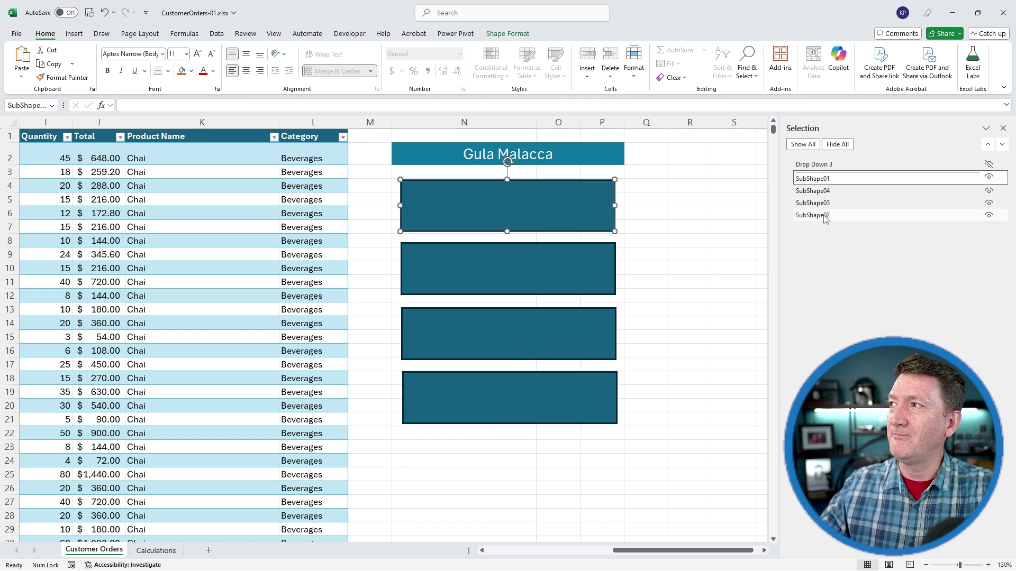
{"action": "left_click", "coordinate": [824, 218]}
{"action": "left_click_drag", "start_coordinate": [824, 218], "coordinate": [847, 203]}
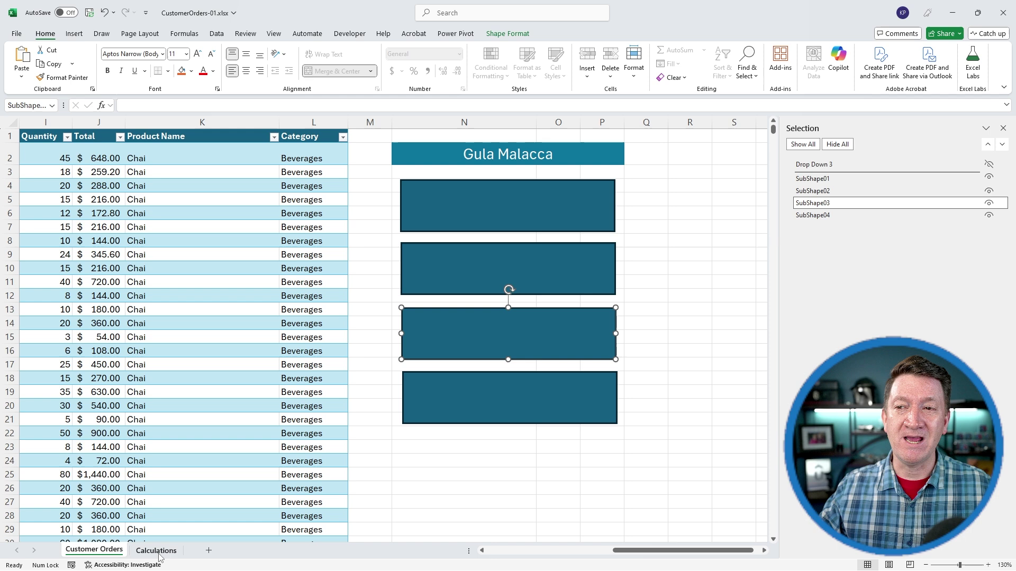
- On the Calculations sheet, inspect the A2, C2, E2 and G2 formulas, leaving G2 unchanged
{"action": "left_click", "coordinate": [157, 552]}
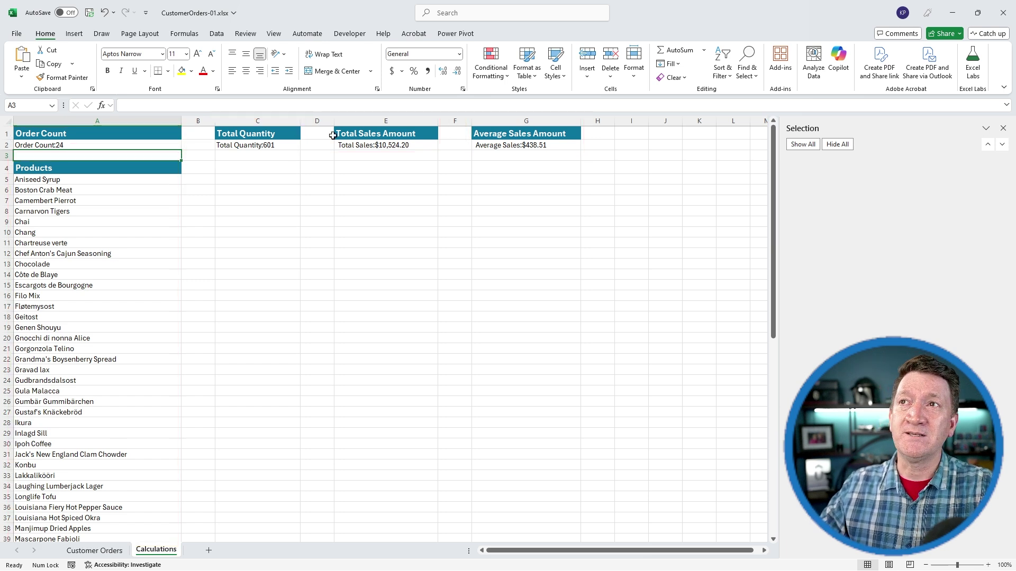
{"action": "left_click", "coordinate": [61, 144]}
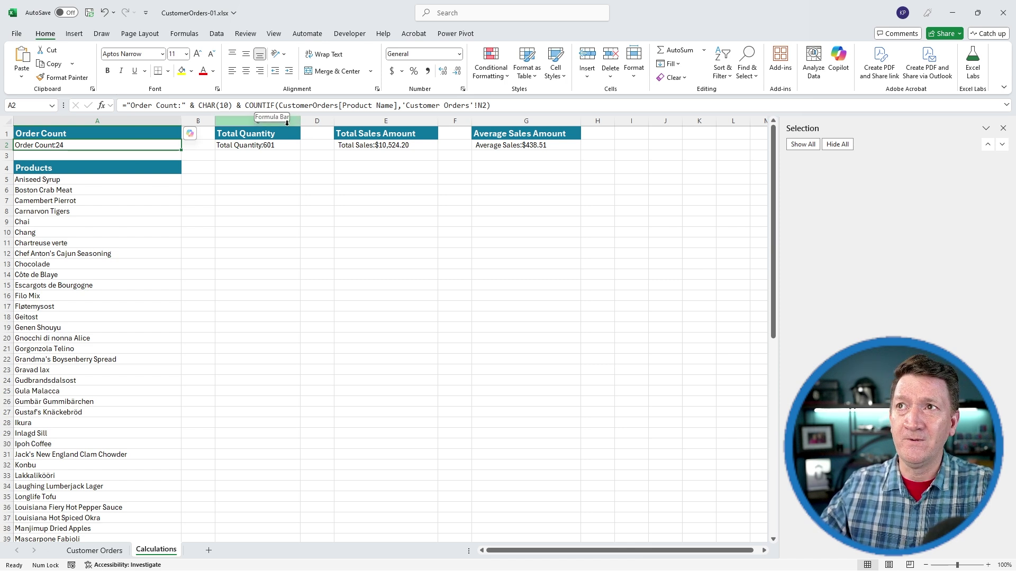
{"action": "left_click", "coordinate": [243, 146]}
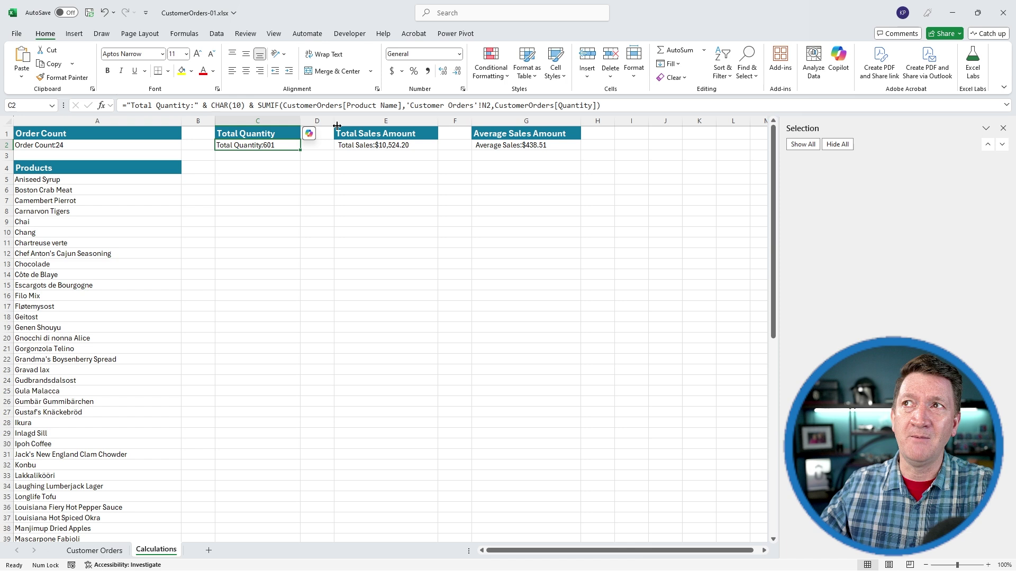
{"action": "left_click", "coordinate": [350, 143]}
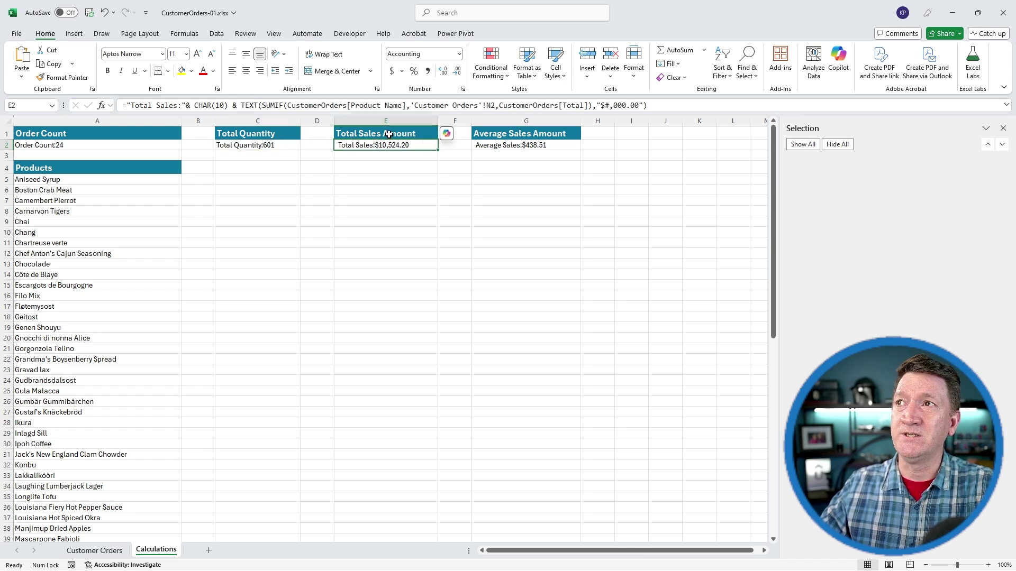
{"action": "left_click", "coordinate": [513, 146]}
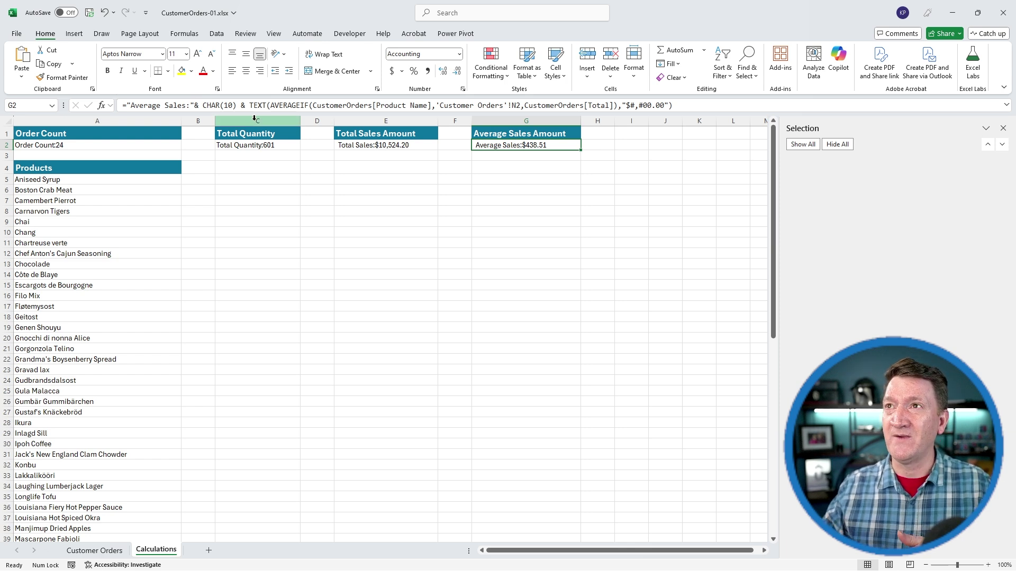
{"action": "left_click_drag", "start_coordinate": [238, 106], "coordinate": [203, 106]}
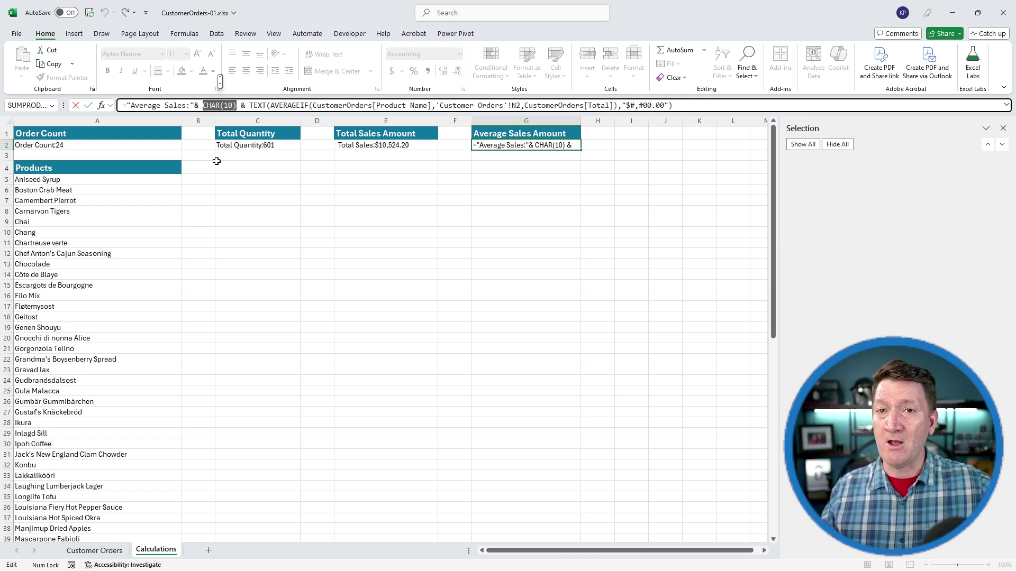
{"action": "key", "text": "ctrl+Return"}
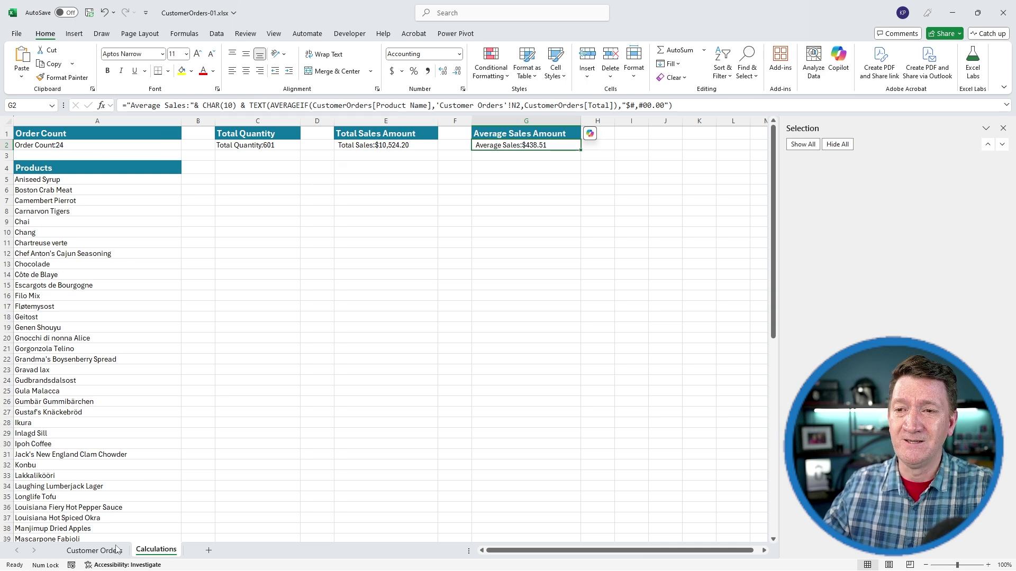
- Link the SubShape01 rectangle to Calculations!A2 so it shows the Order Count
{"action": "left_click", "coordinate": [92, 551]}
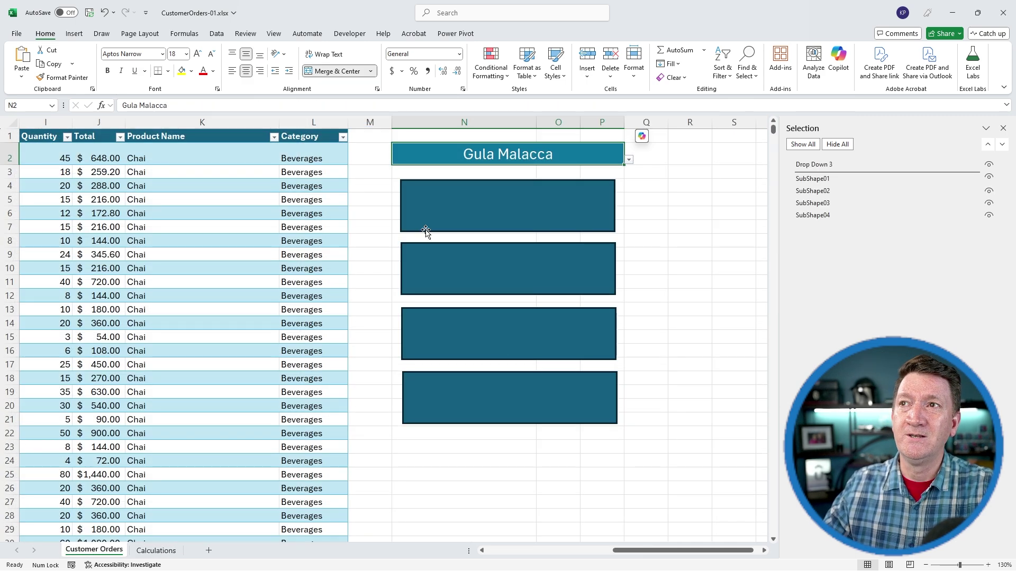
{"action": "left_click", "coordinate": [426, 205]}
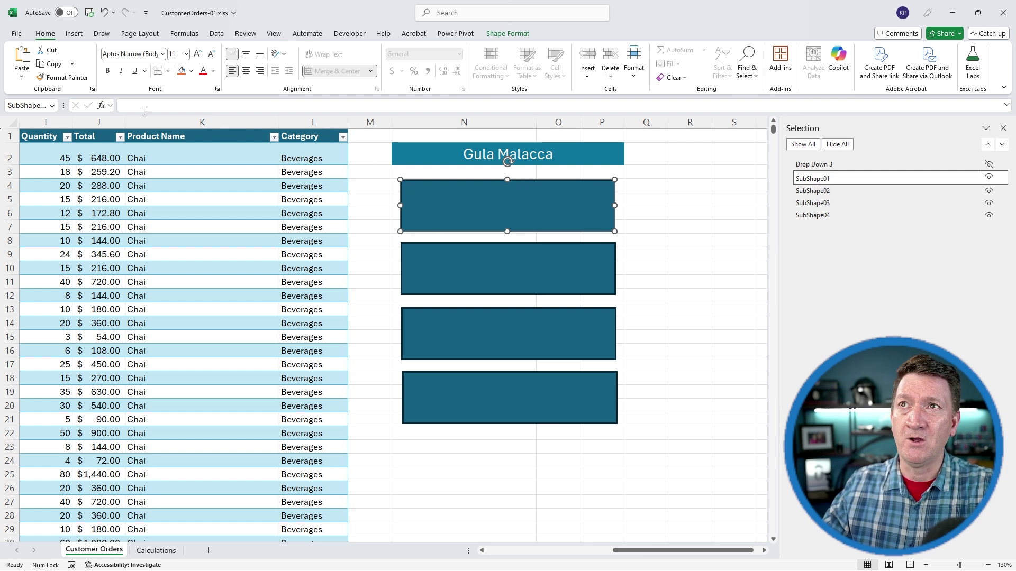
{"action": "left_click", "coordinate": [230, 104]}
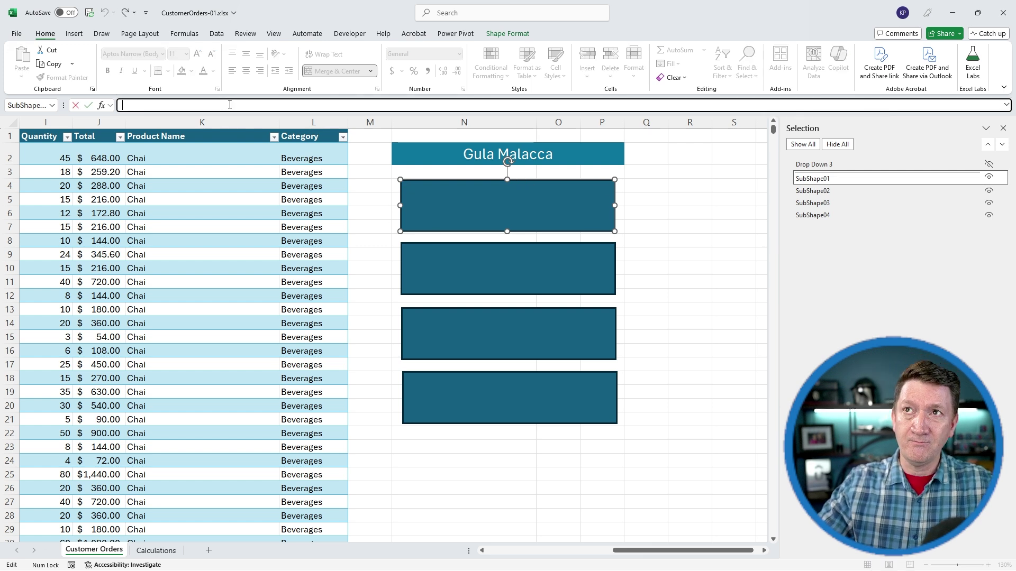
{"action": "type", "text": "="}
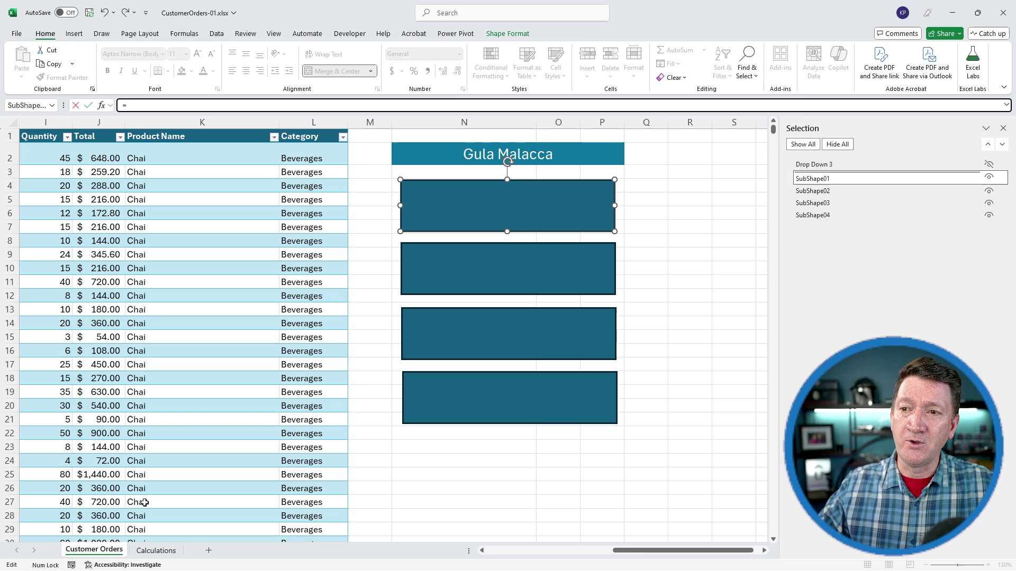
{"action": "left_click", "coordinate": [156, 550]}
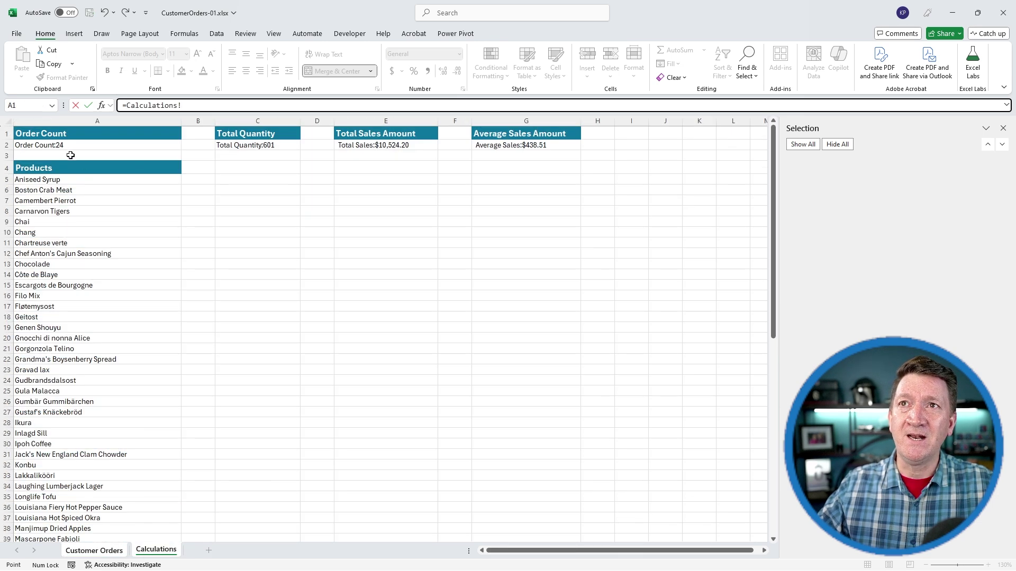
{"action": "left_click", "coordinate": [56, 145]}
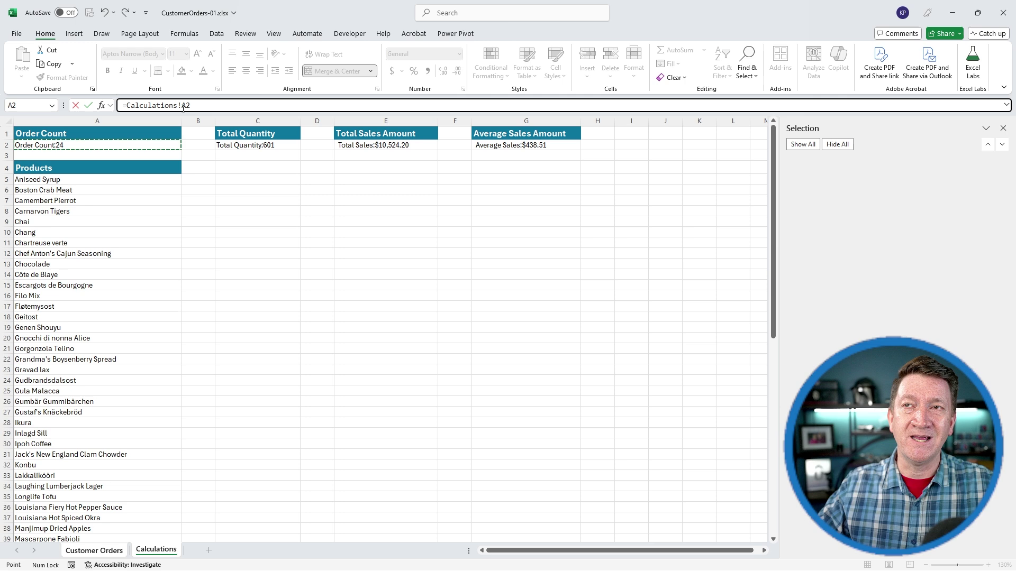
{"action": "key", "text": "Return"}
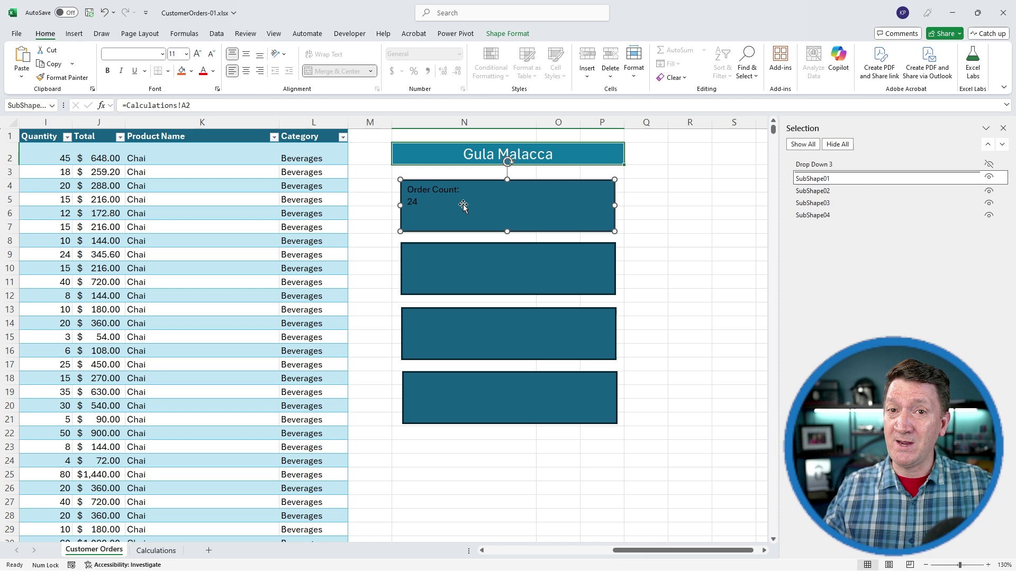
- Link the SubShape02 rectangle to Calculations!C2 so it shows the Total Quantity
{"action": "left_click", "coordinate": [447, 259]}
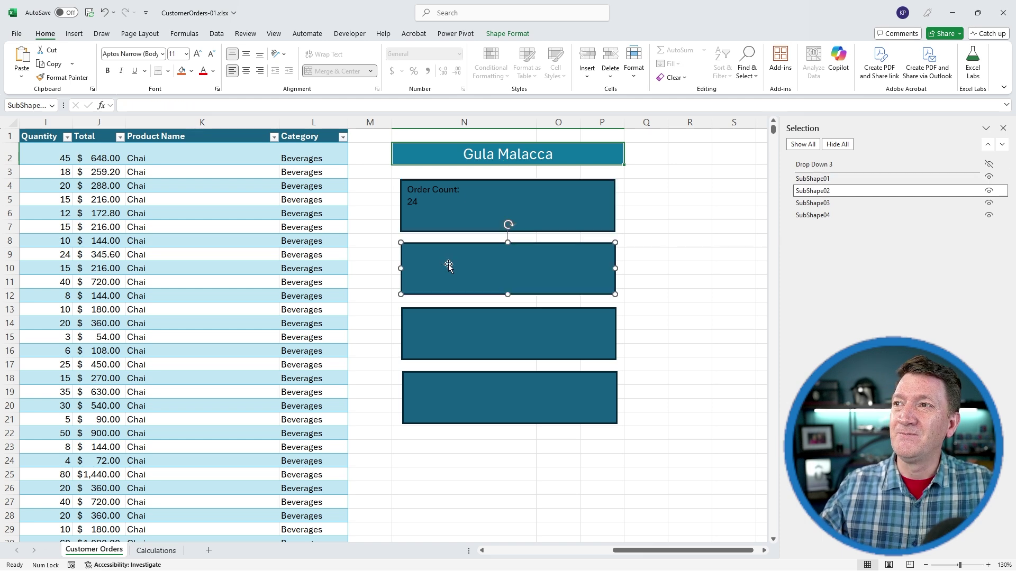
{"action": "left_click", "coordinate": [170, 108]}
{"action": "type", "text": "="}
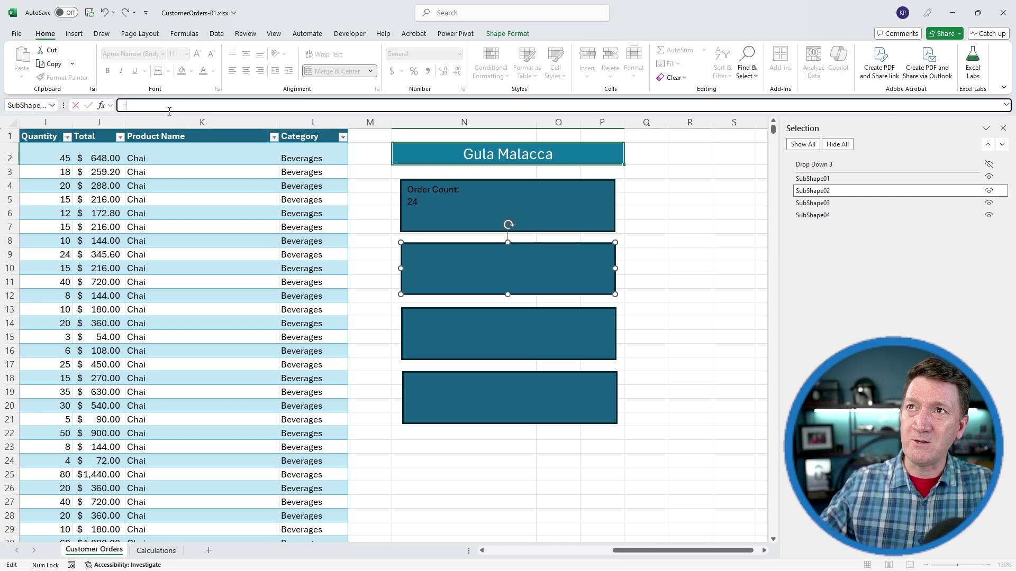
{"action": "left_click", "coordinate": [156, 551]}
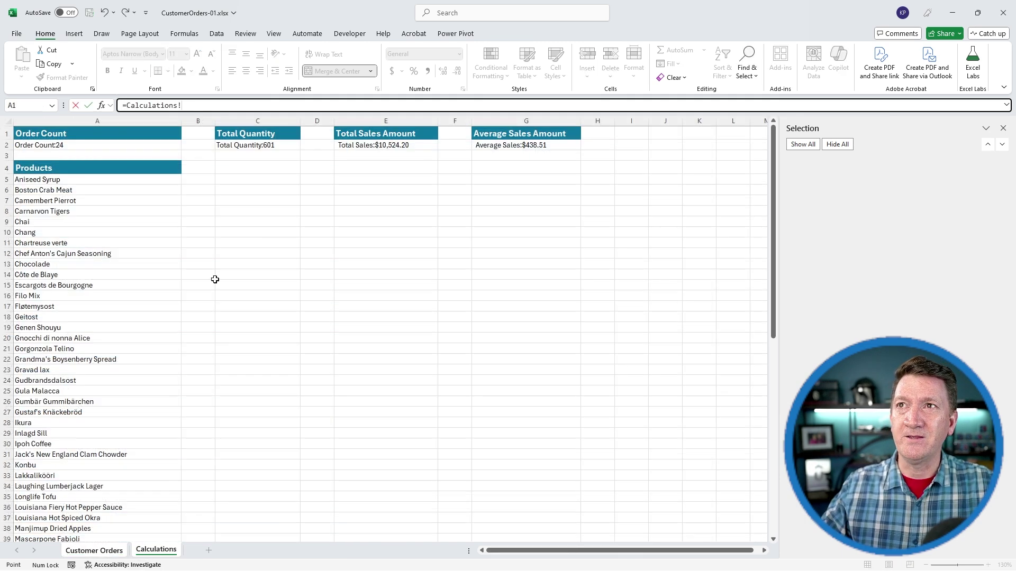
{"action": "left_click", "coordinate": [242, 146]}
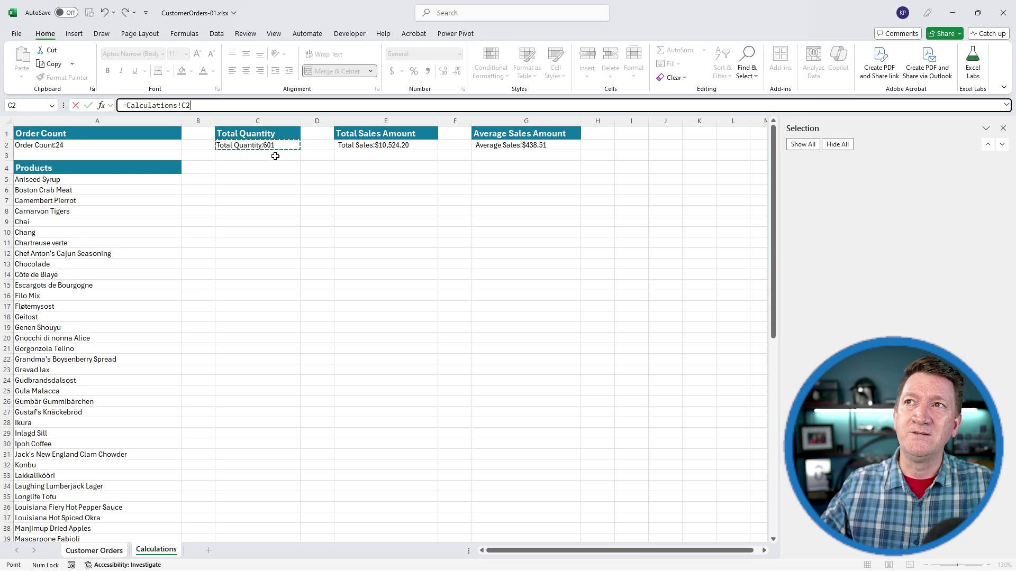
{"action": "key", "text": "Return"}
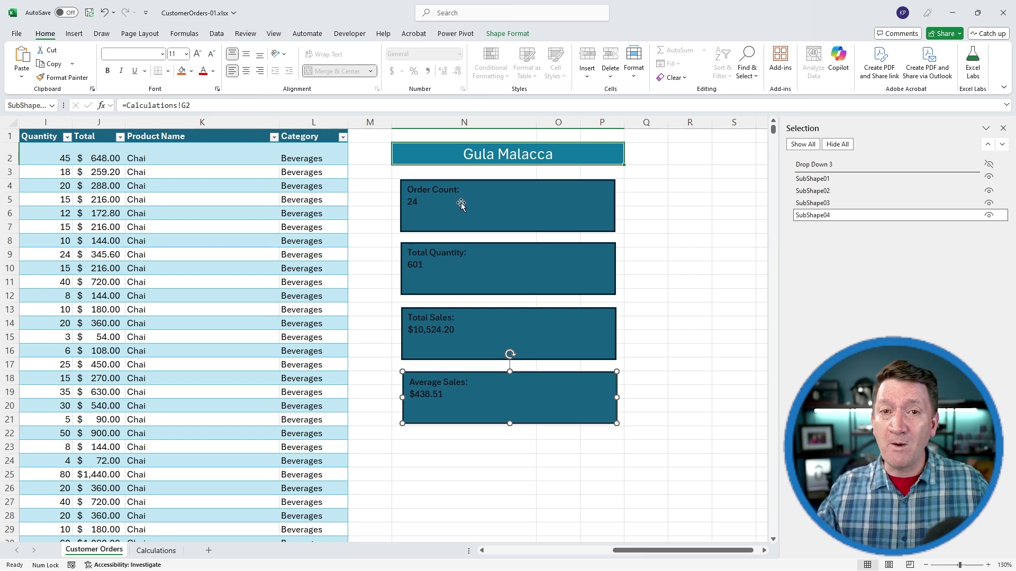
{"action": "left_click", "coordinate": [447, 207]}
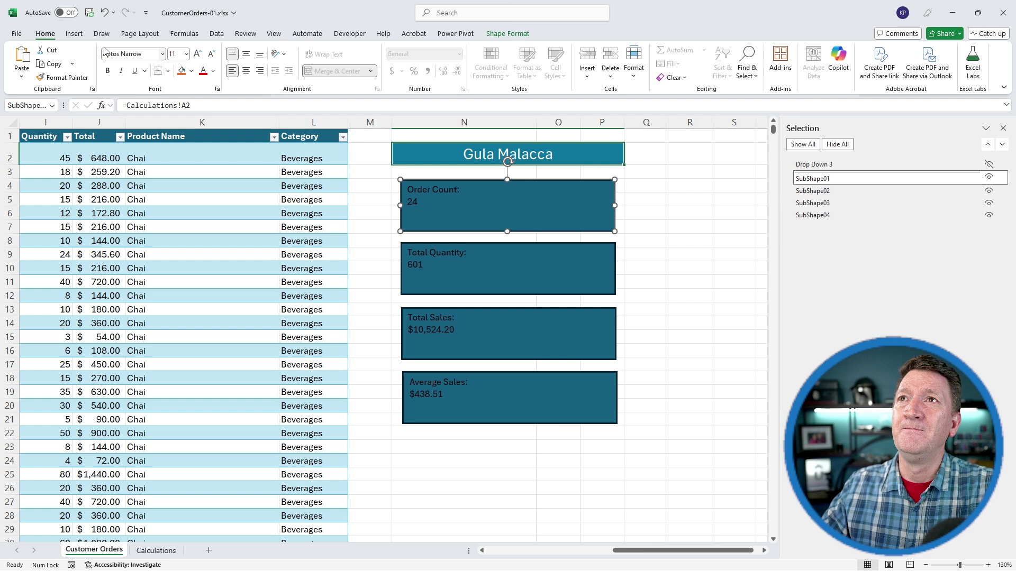
{"action": "left_click", "coordinate": [186, 54]}
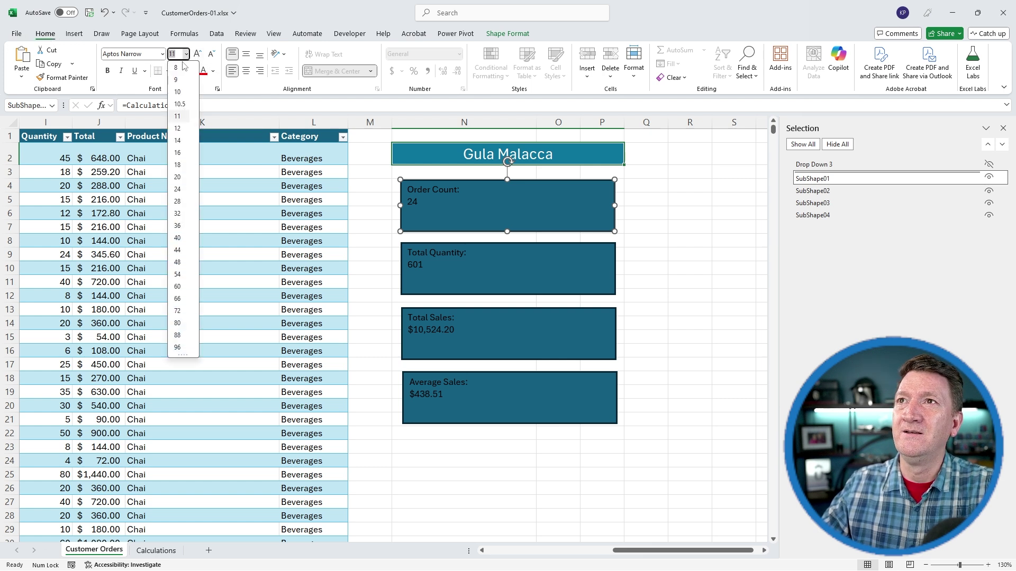
{"action": "left_click", "coordinate": [179, 137]}
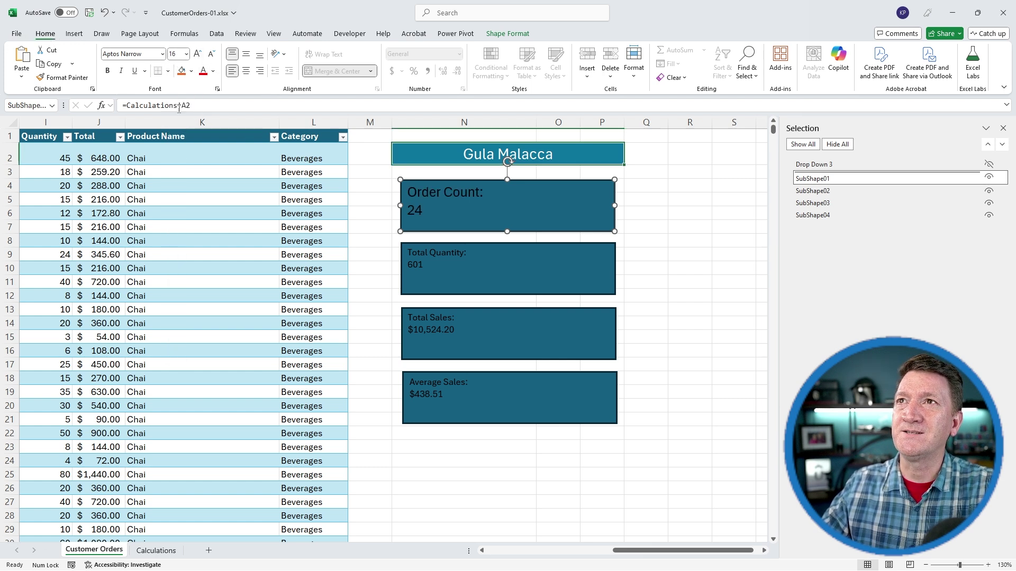
{"action": "left_click", "coordinate": [213, 71]}
{"action": "left_click", "coordinate": [204, 141]}
{"action": "left_click", "coordinate": [108, 71]}
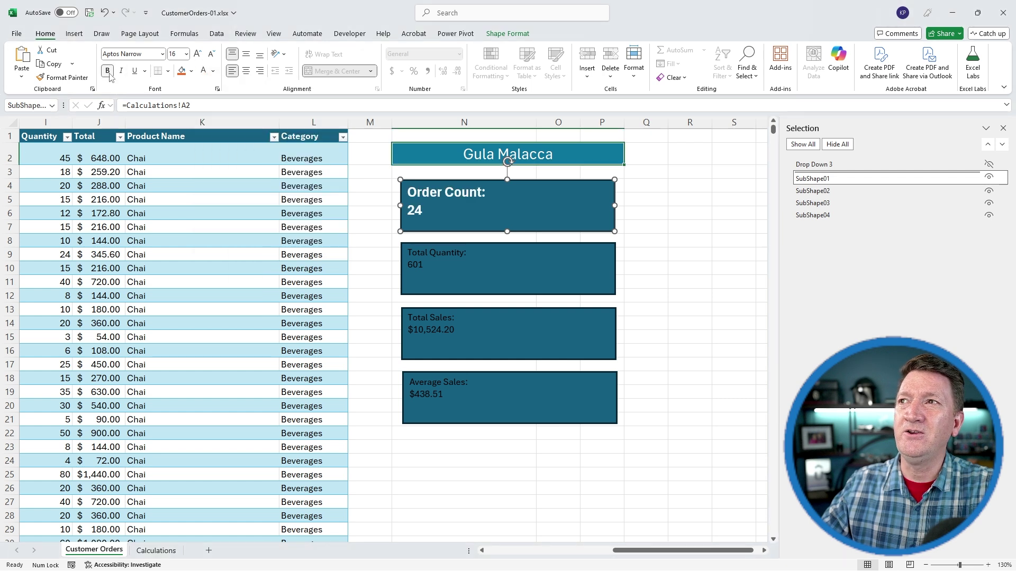
{"action": "left_click", "coordinate": [247, 54]}
{"action": "left_click", "coordinate": [246, 70]}
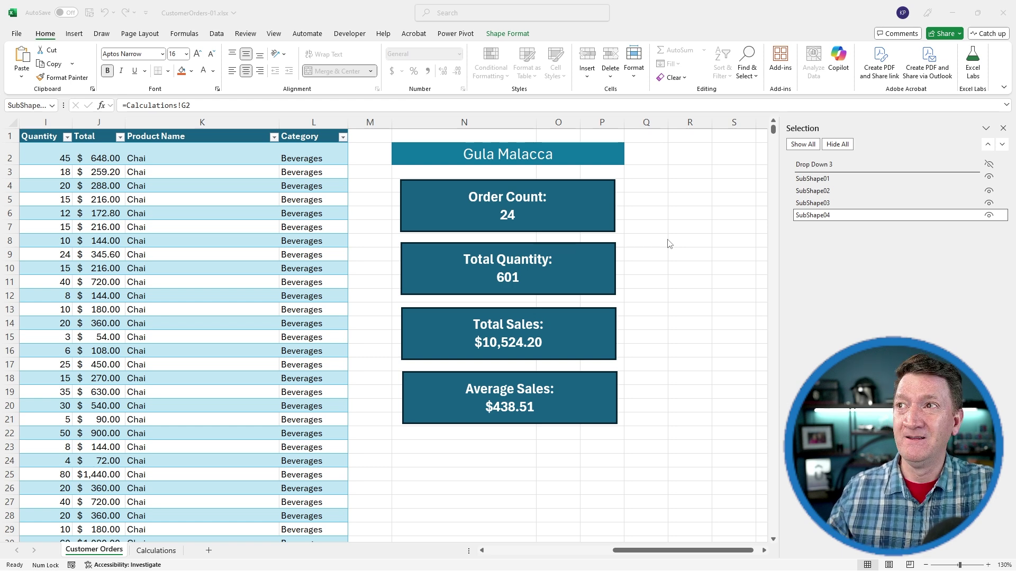
- Draw a Plus equation shape near cell M3
{"action": "left_click", "coordinate": [75, 34]}
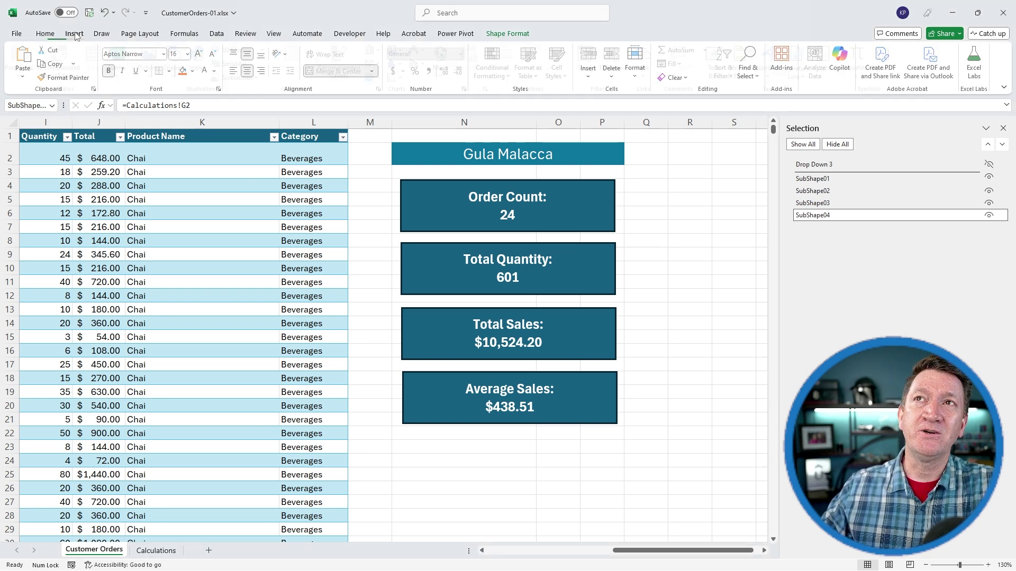
{"action": "left_click", "coordinate": [180, 58]}
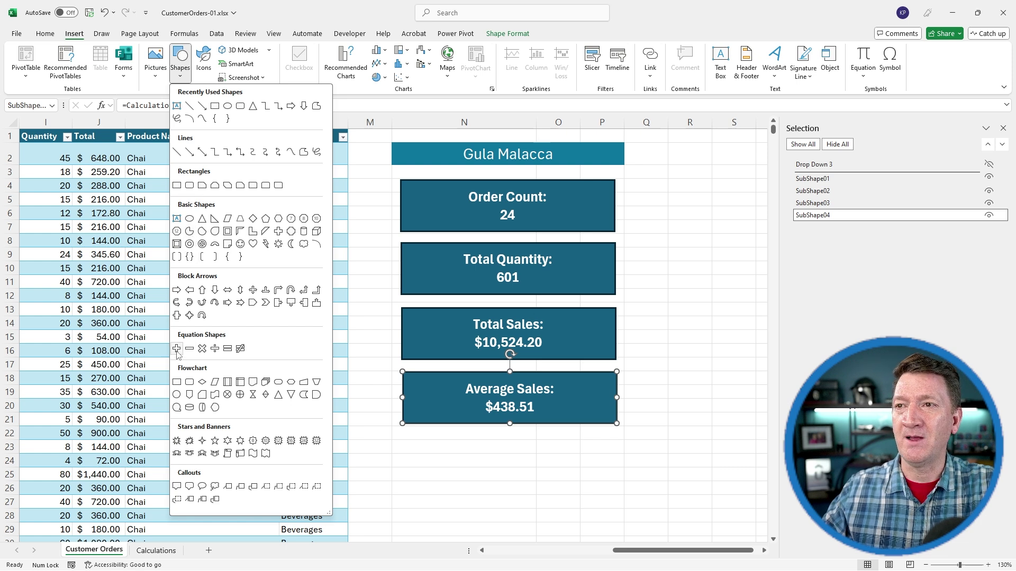
{"action": "left_click", "coordinate": [177, 350]}
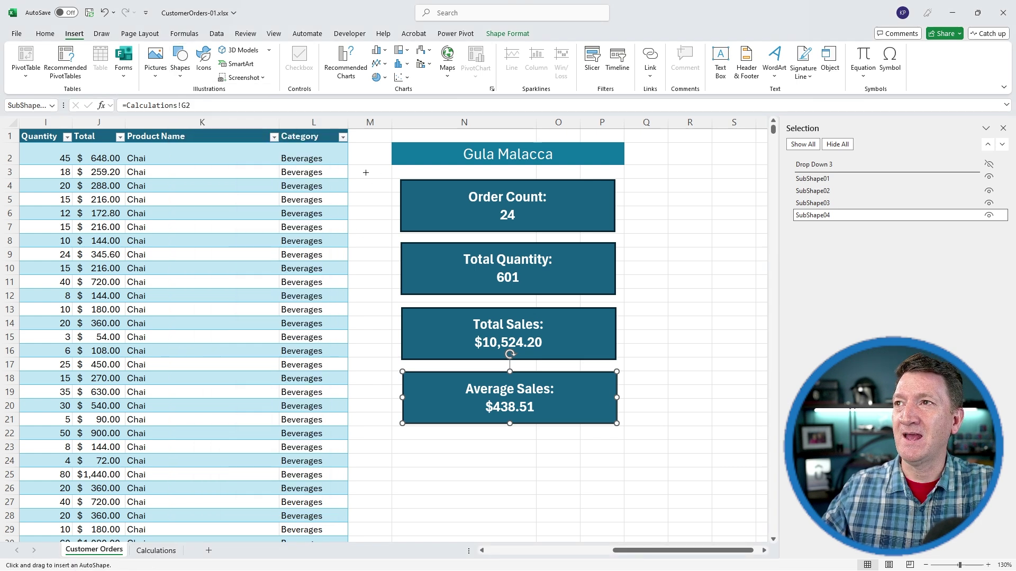
{"action": "left_click_drag", "start_coordinate": [367, 175], "coordinate": [391, 196]}
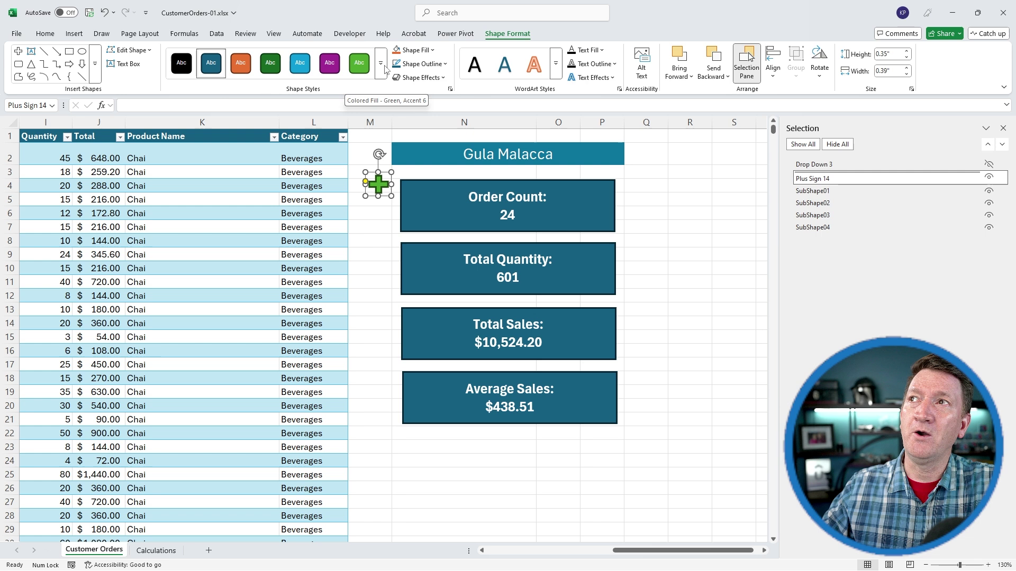
- Fill the plus sign with Green, Accent 6 and nudge it slightly right
{"action": "left_click", "coordinate": [432, 51]}
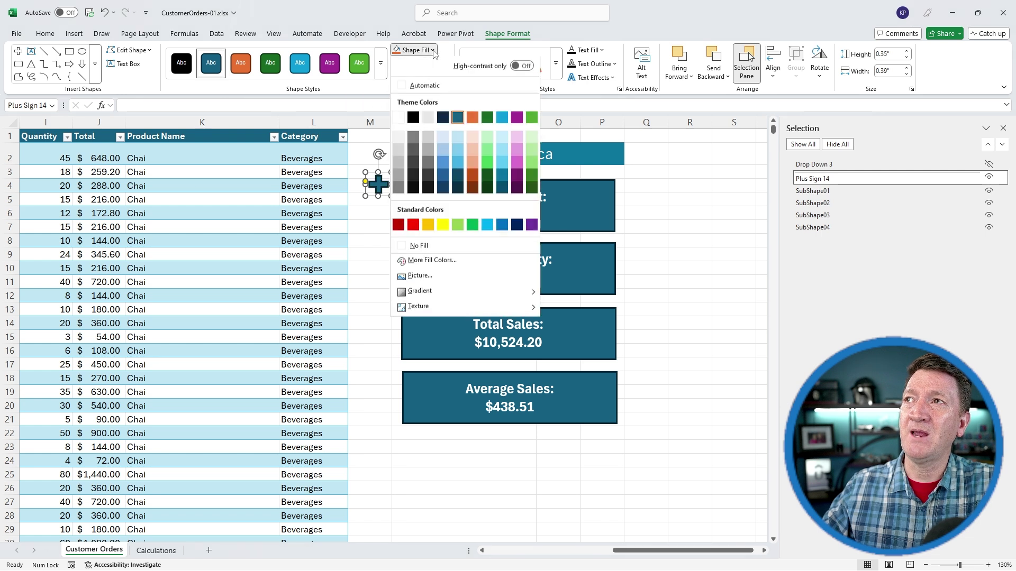
{"action": "left_click", "coordinate": [531, 120]}
{"action": "left_click_drag", "start_coordinate": [379, 183], "coordinate": [393, 167]}
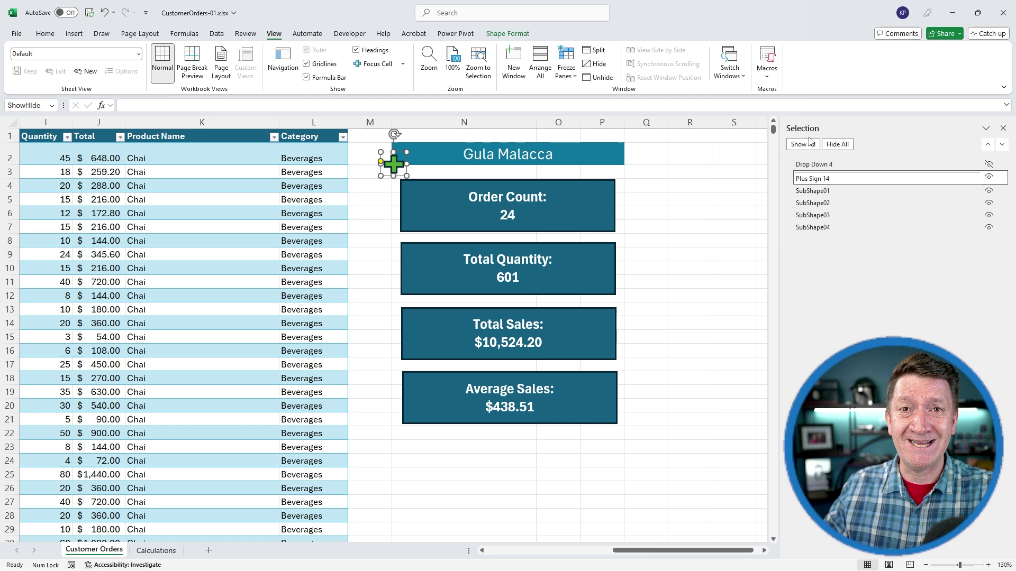
- Rename Plus Sign 14 to ShowHide in the Selection Pane
{"action": "left_click", "coordinate": [45, 33]}
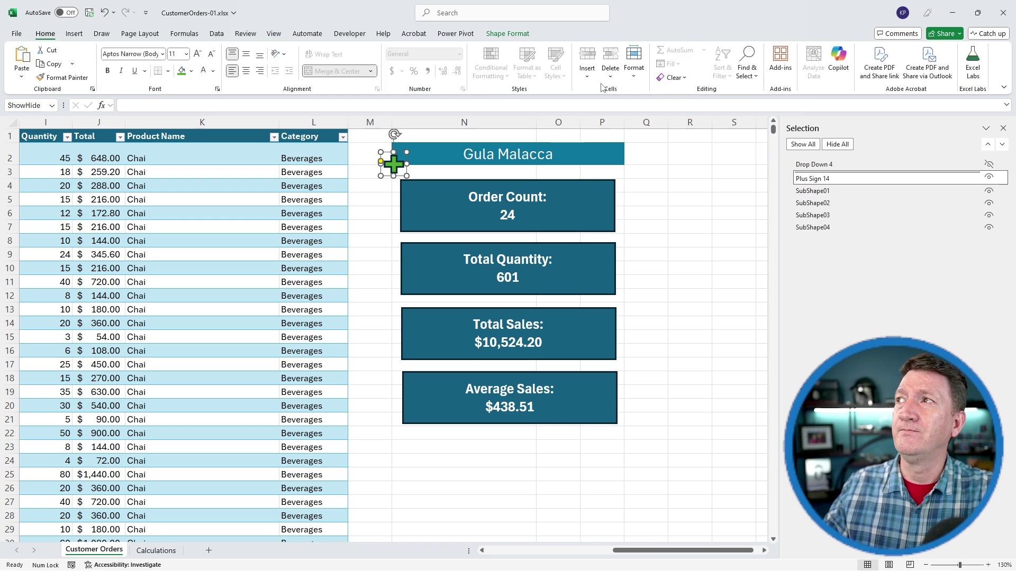
{"action": "left_click", "coordinate": [746, 69]}
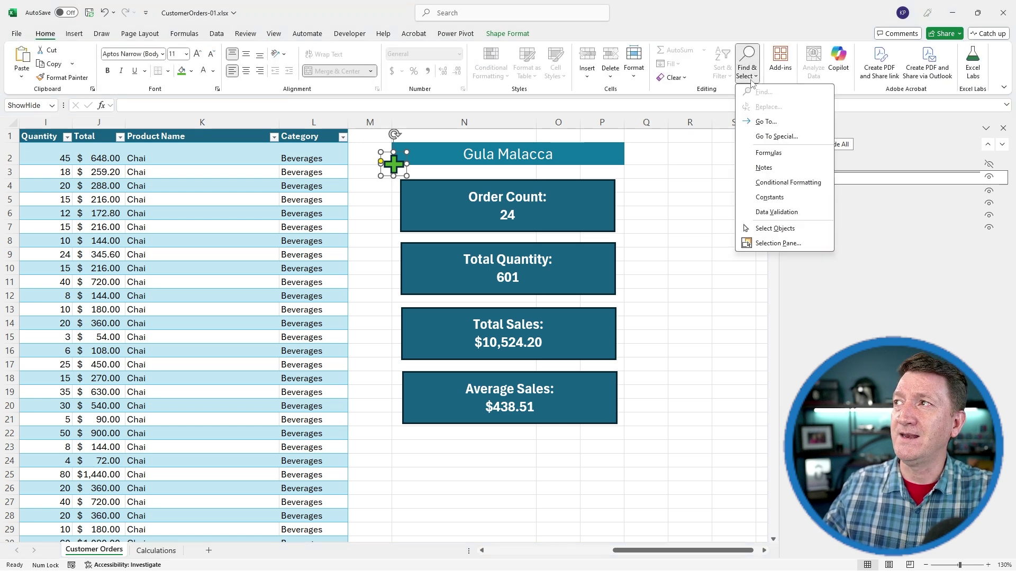
{"action": "left_click", "coordinate": [770, 244]}
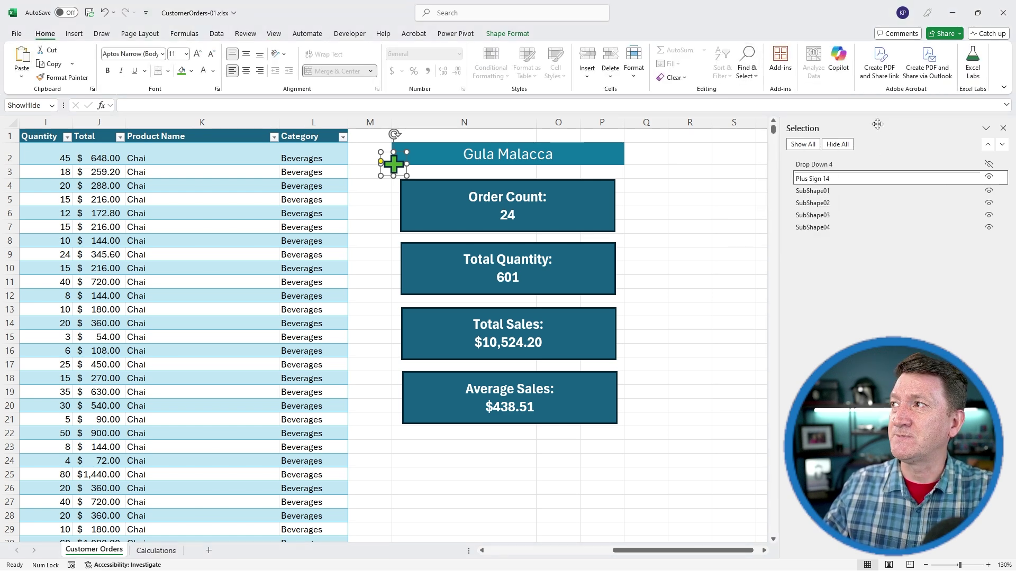
{"action": "left_click", "coordinate": [810, 179]}
{"action": "double_click", "coordinate": [818, 177]}
{"action": "left_click_drag", "start_coordinate": [834, 178], "coordinate": [773, 178]}
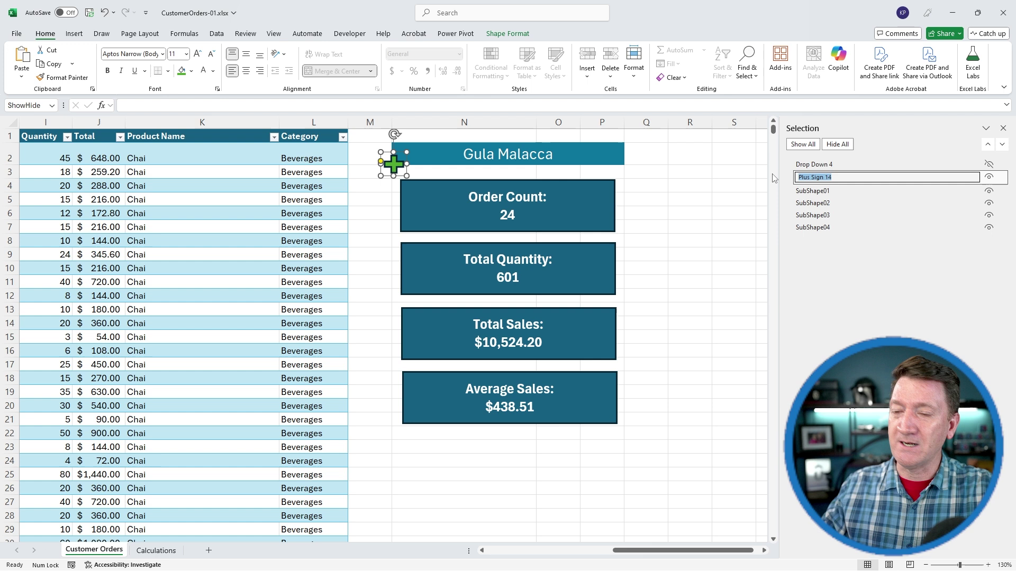
{"action": "type", "text": "Show"}
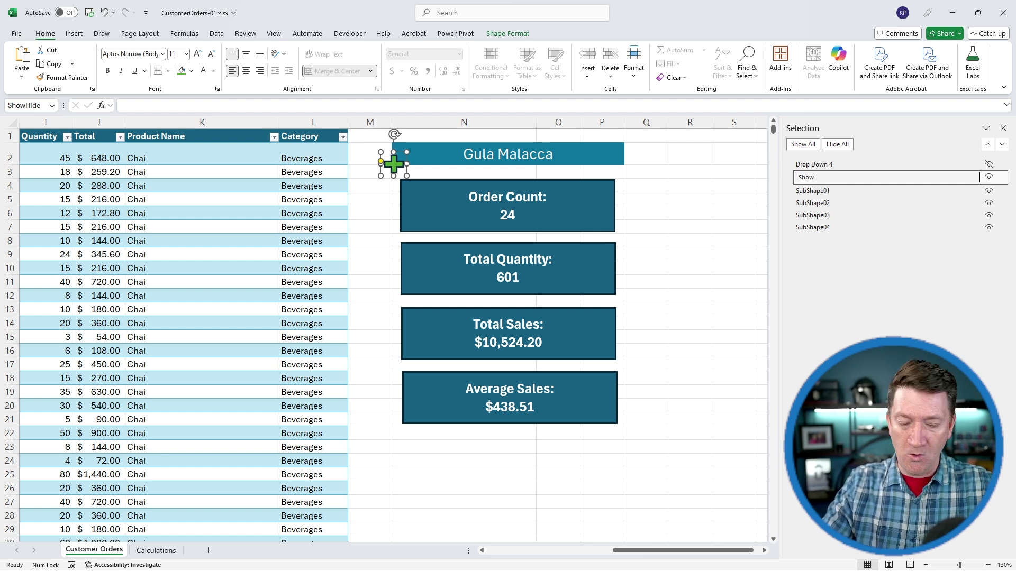
{"action": "type", "text": "Hide"}
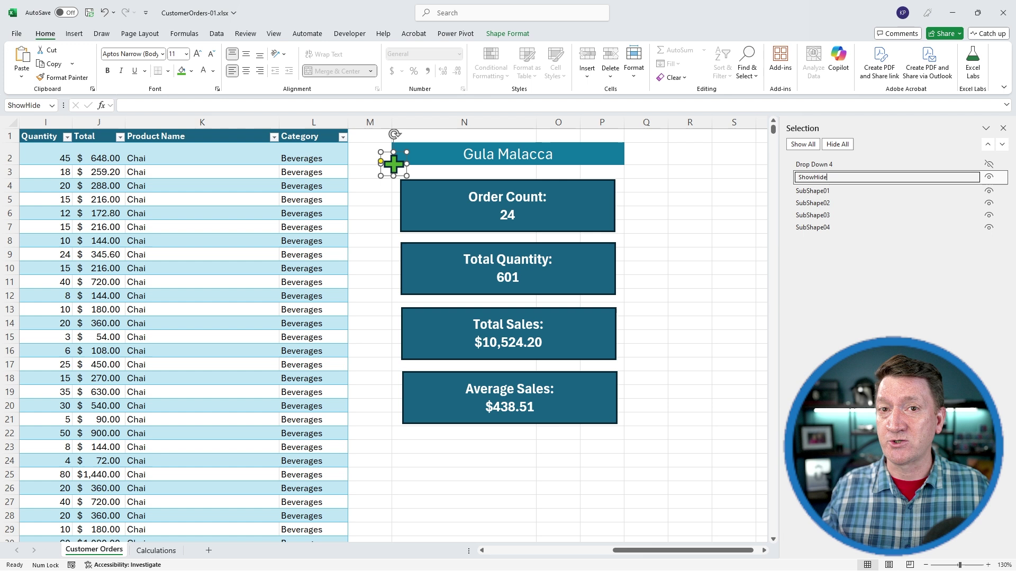
{"action": "key", "text": "Return"}
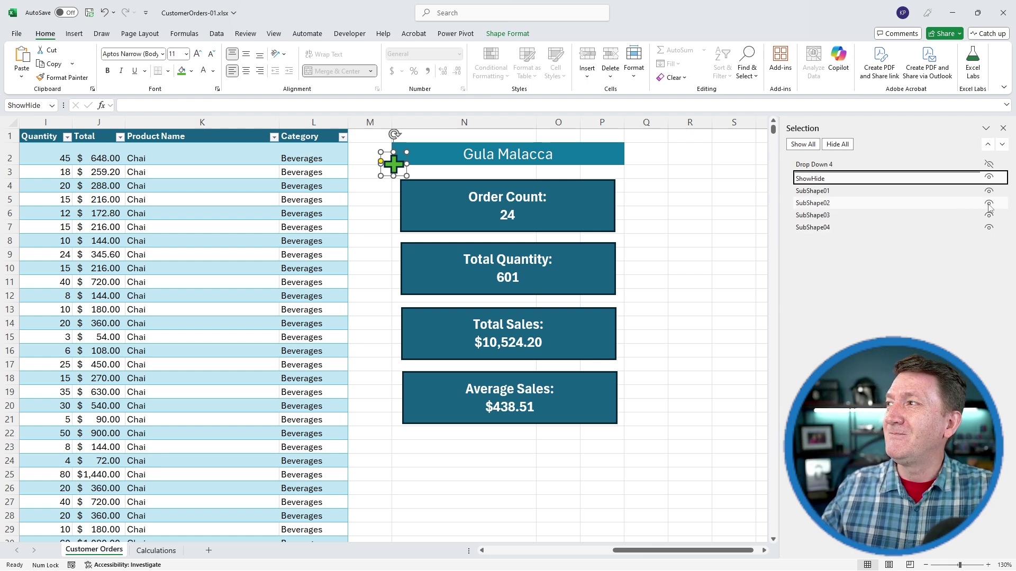
{"action": "left_click", "coordinate": [989, 204]}
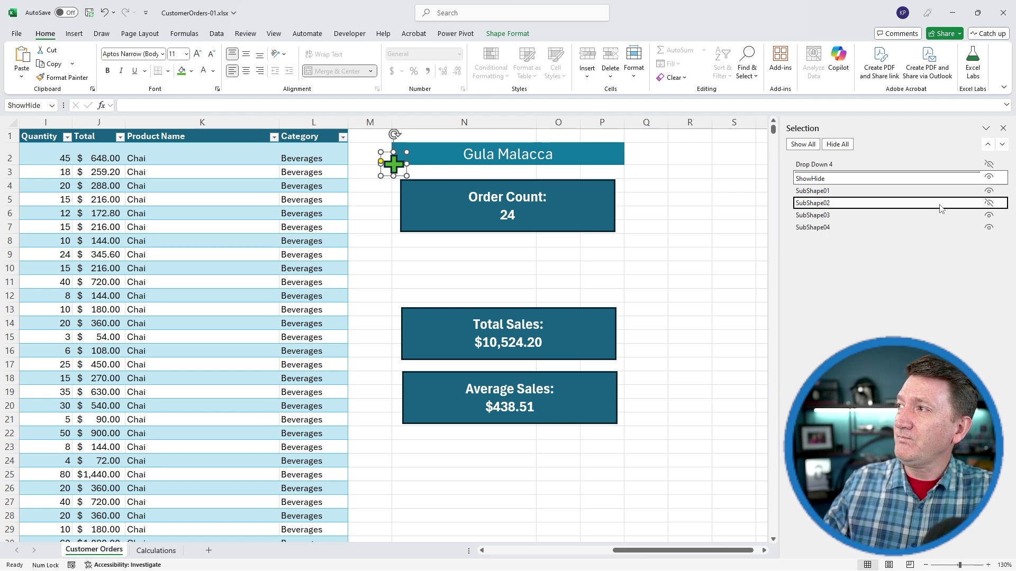
{"action": "left_click", "coordinate": [989, 204]}
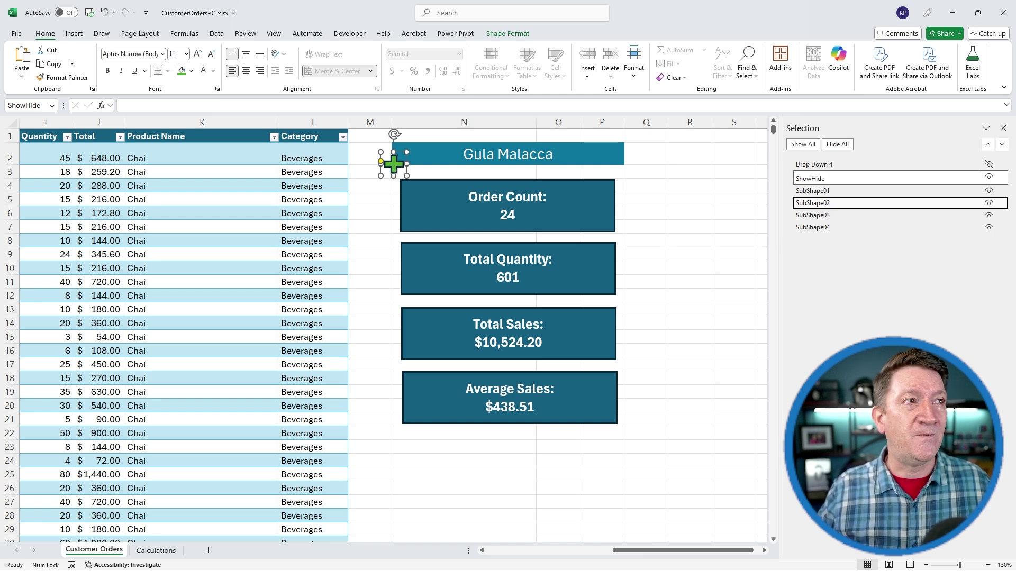
- Bring up the Notepad file to review the ShowHideSubShapes macro code, then minimise it
{"action": "key", "text": "alt+Tab"}
{"action": "left_click_drag", "start_coordinate": [379, 319], "coordinate": [408, 97]}
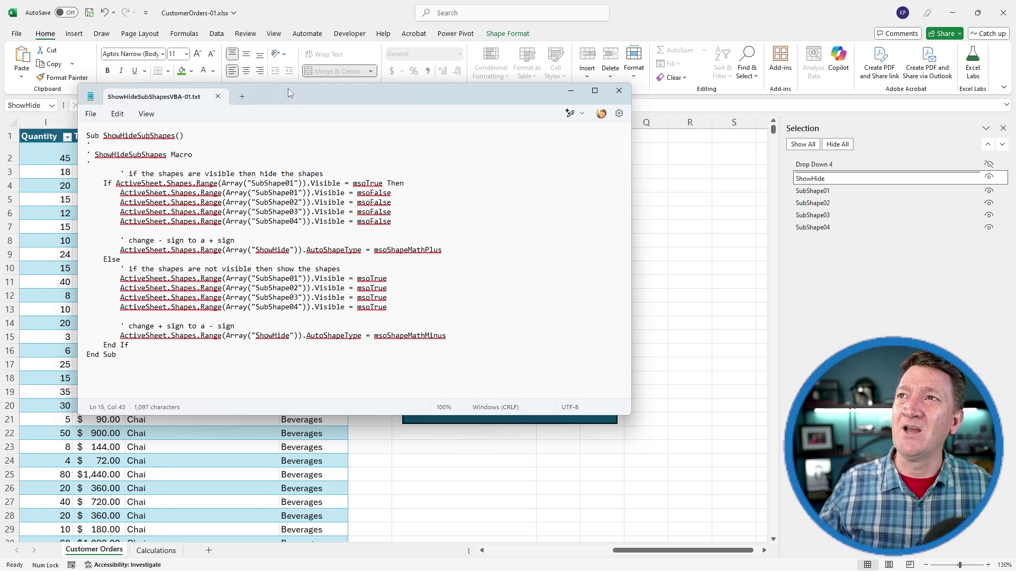
{"action": "key", "text": "super+Down"}
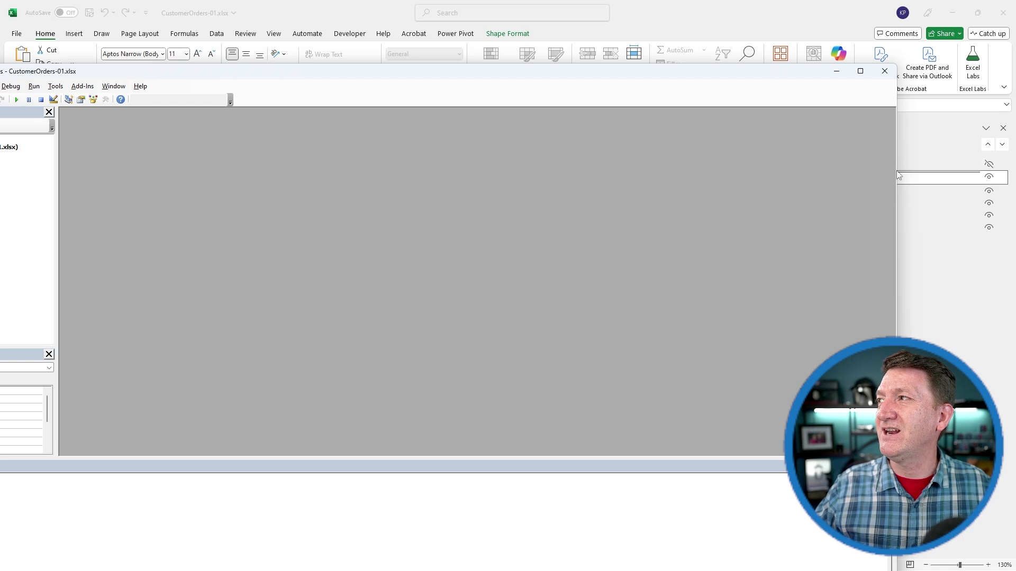
- Reposition the VBA window and insert a blank Module1 into the CustomerOrders-01.xlsx project
{"action": "left_click_drag", "start_coordinate": [898, 170], "coordinate": [642, 171]}
{"action": "left_click_drag", "start_coordinate": [330, 75], "coordinate": [555, 27]}
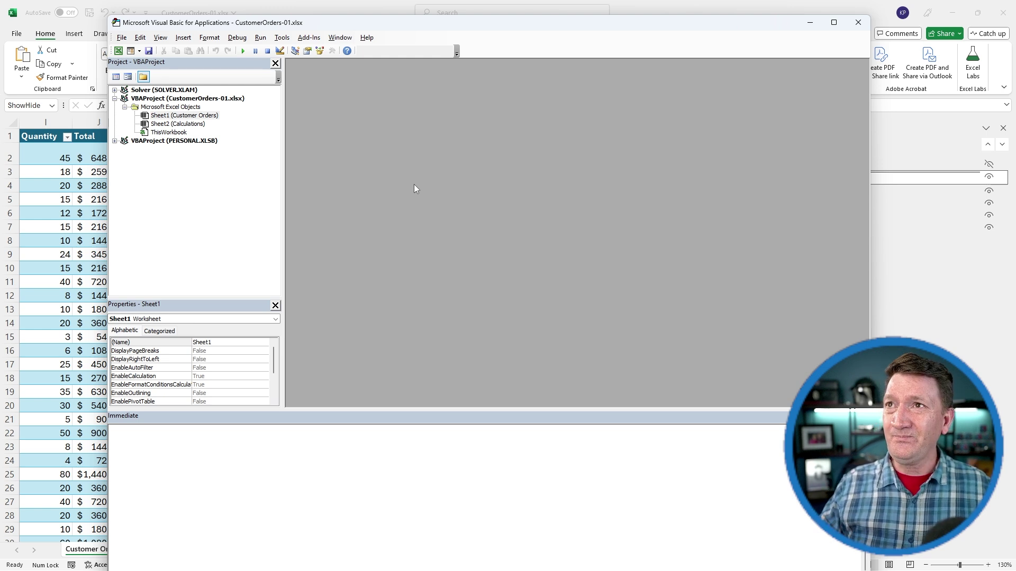
{"action": "left_click", "coordinate": [201, 99]}
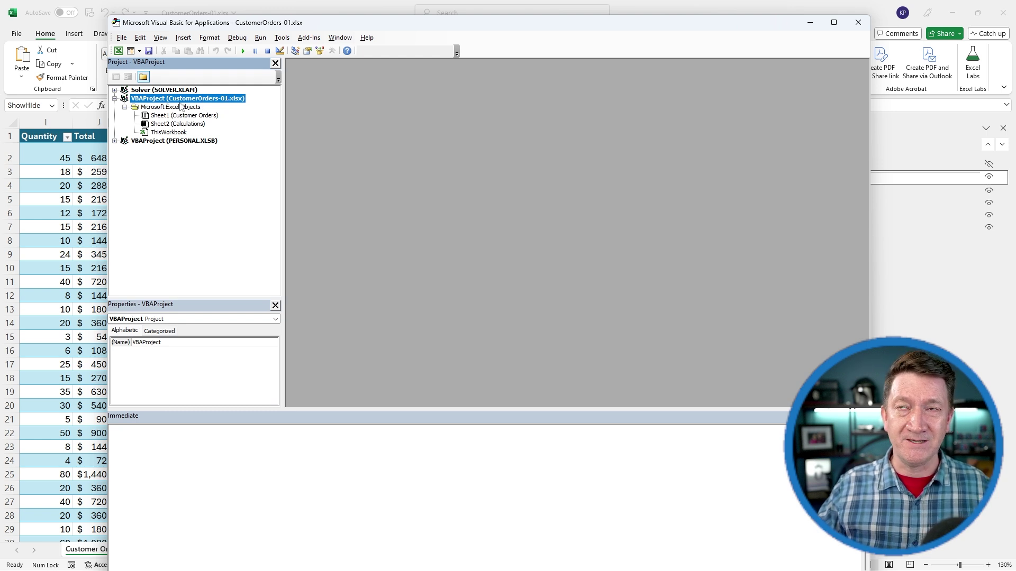
{"action": "left_click", "coordinate": [182, 38]}
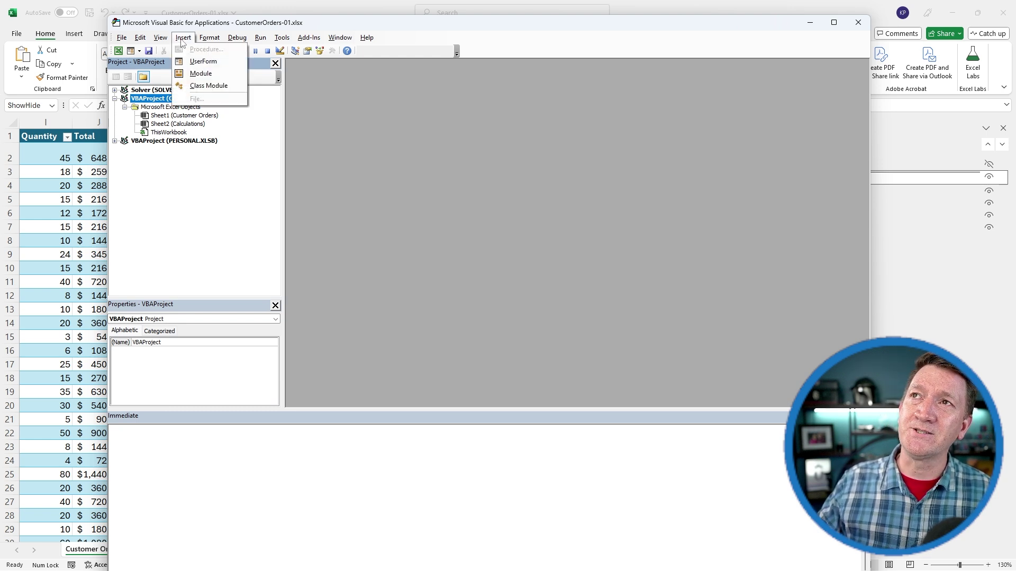
{"action": "left_click", "coordinate": [200, 73]}
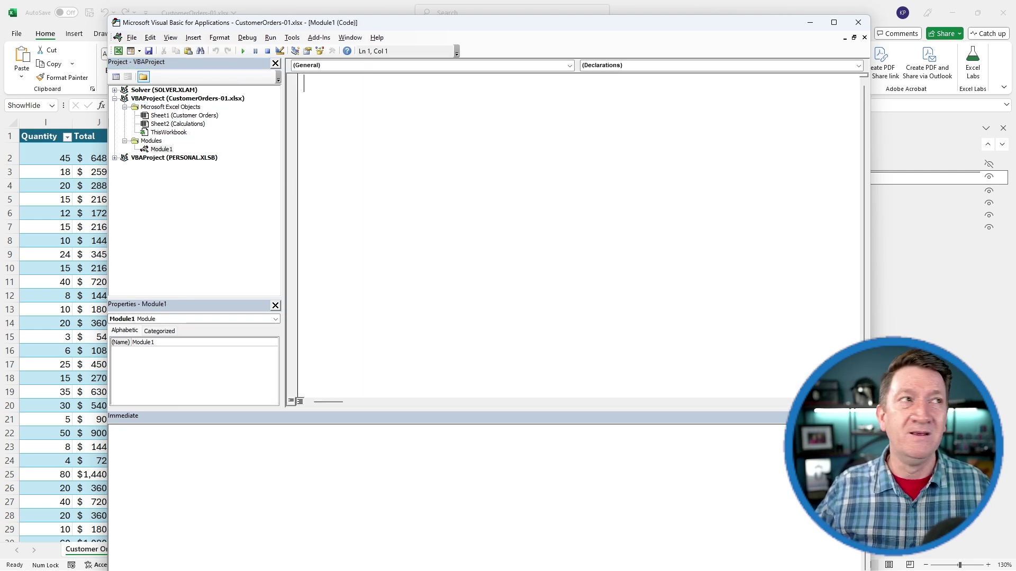
- Copy the ShowHideSubShapes code from Notepad into Module1 and close the Immediate panel
{"action": "key", "text": "alt+Tab"}
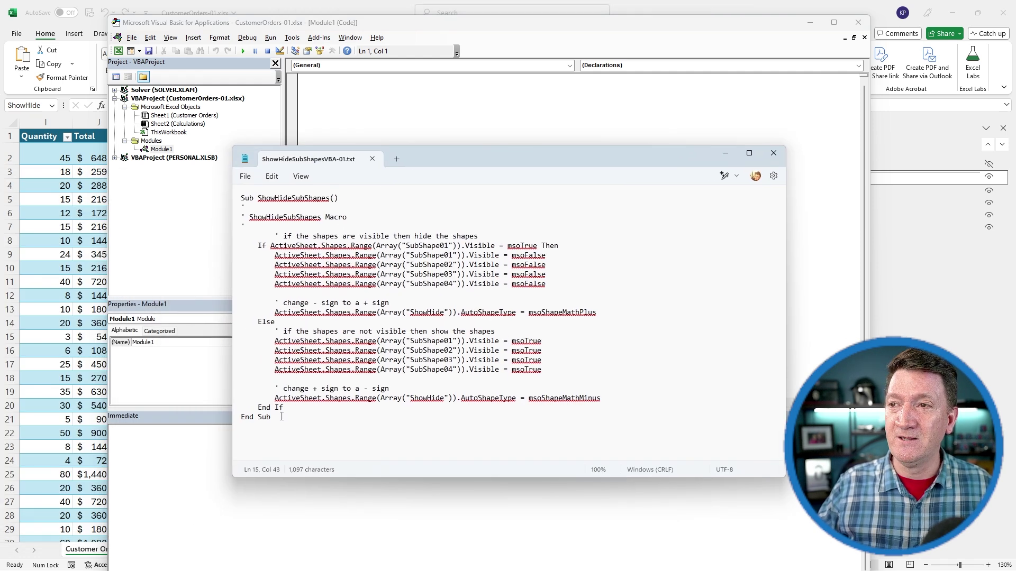
{"action": "left_click_drag", "start_coordinate": [281, 416], "coordinate": [232, 195]}
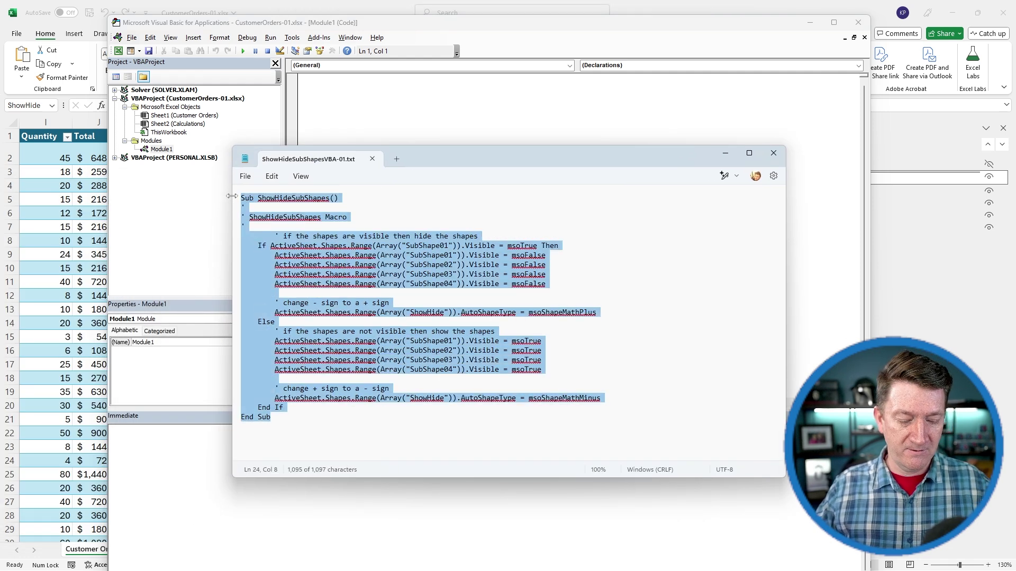
{"action": "key", "text": "alt+Tab"}
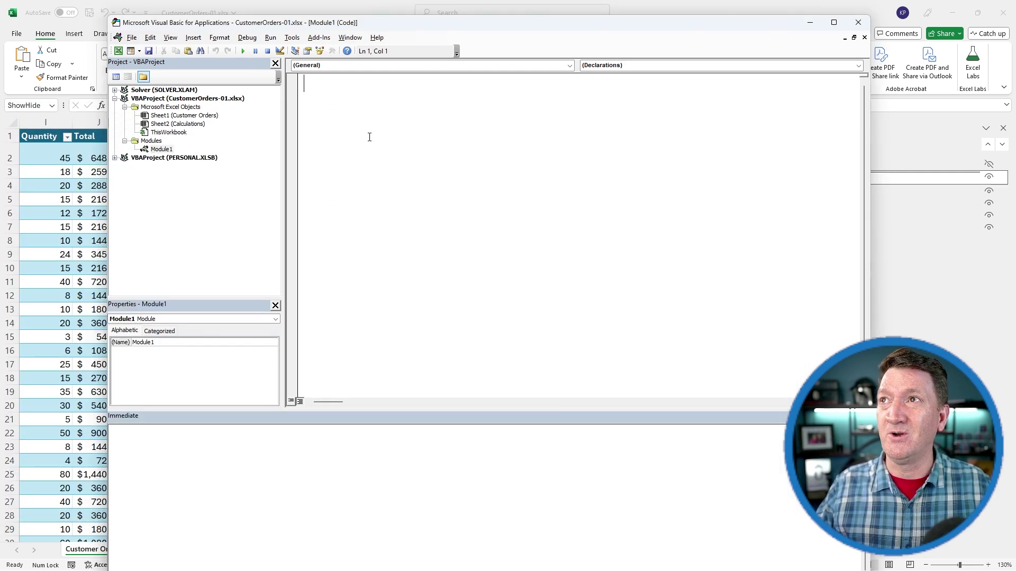
{"action": "key", "text": "ctrl+v"}
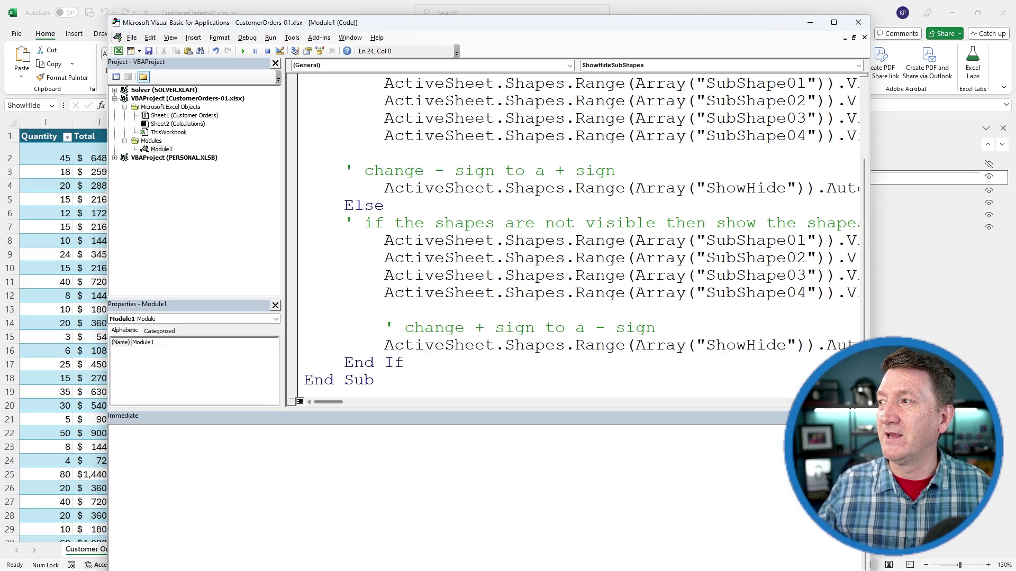
{"action": "left_click", "coordinate": [864, 416]}
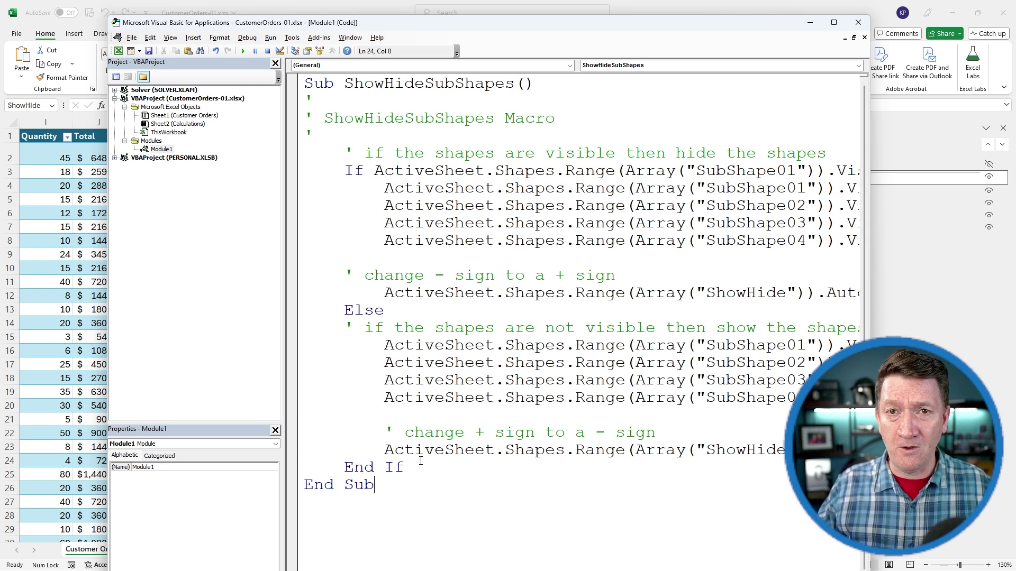
{"action": "left_click_drag", "start_coordinate": [870, 193], "coordinate": [997, 196]}
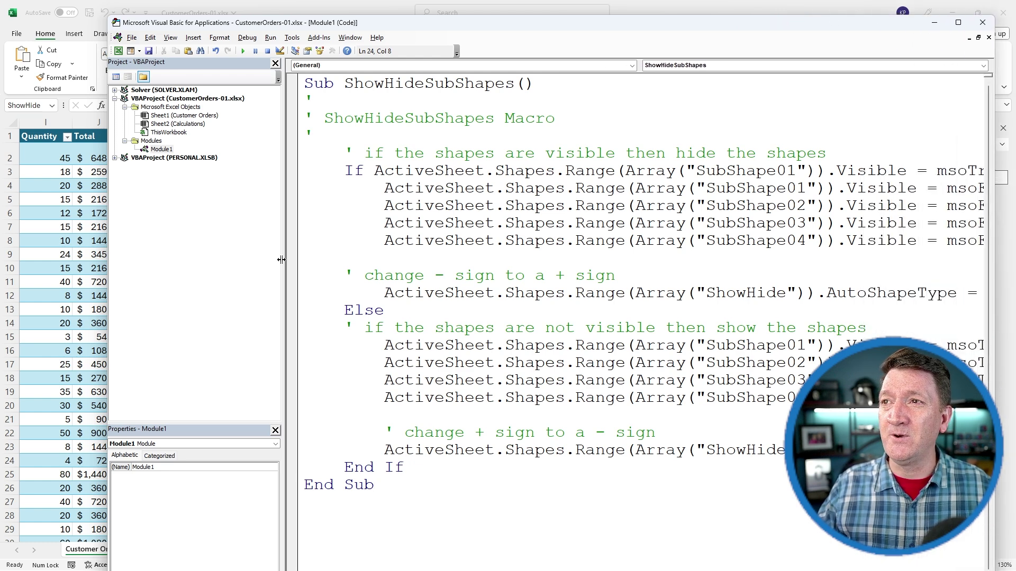
{"action": "left_click_drag", "start_coordinate": [281, 259], "coordinate": [151, 260]}
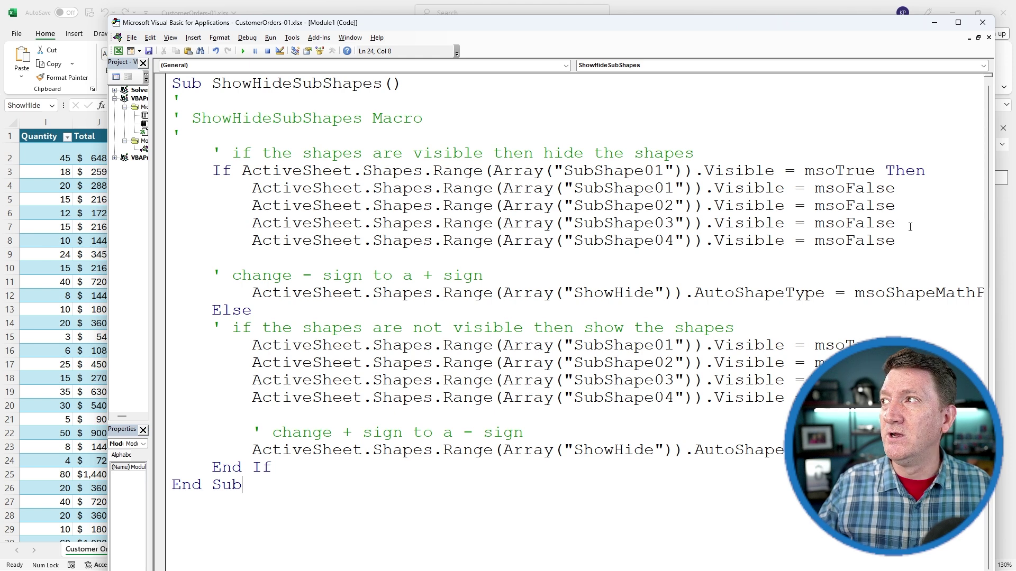
{"action": "left_click_drag", "start_coordinate": [897, 241], "coordinate": [256, 203]}
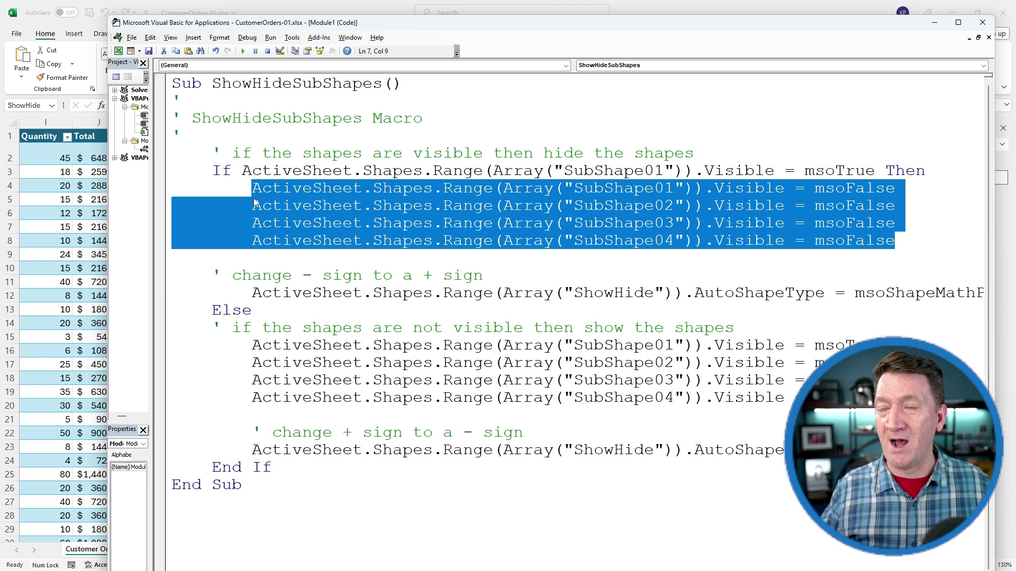
{"action": "left_click_drag", "start_coordinate": [251, 292], "coordinate": [647, 299]}
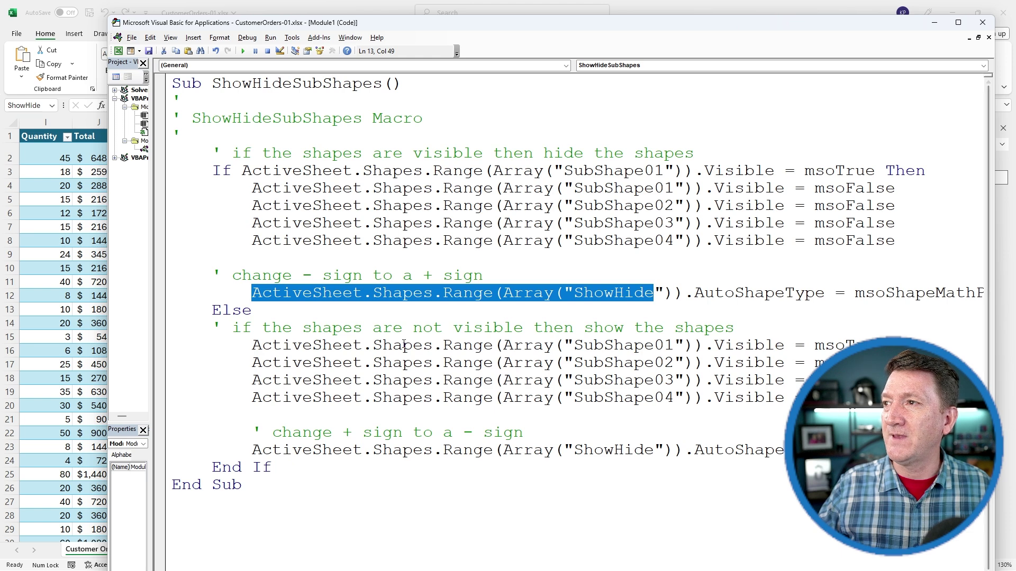
{"action": "key", "text": "super+Up"}
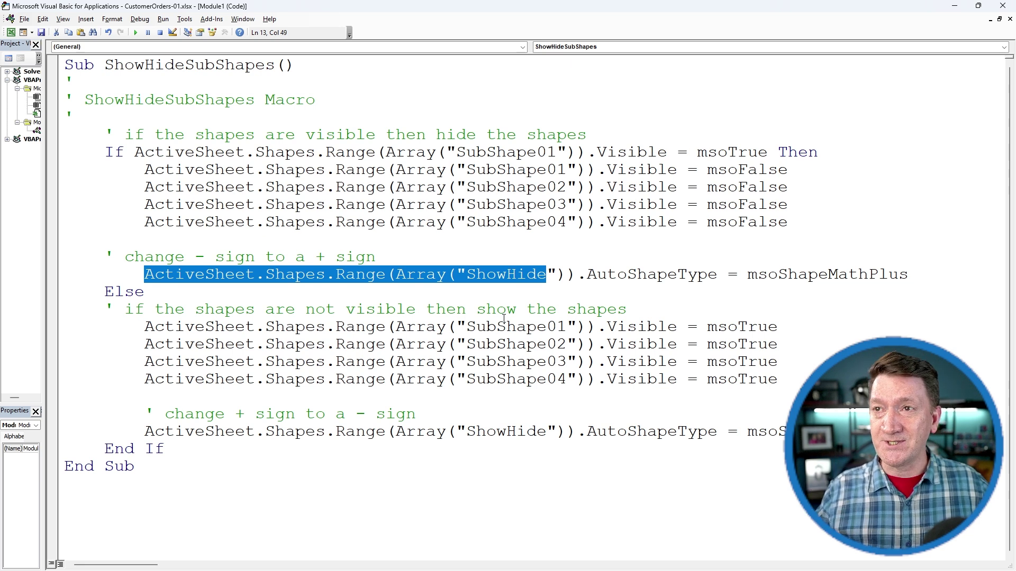
{"action": "double_click", "coordinate": [121, 293]}
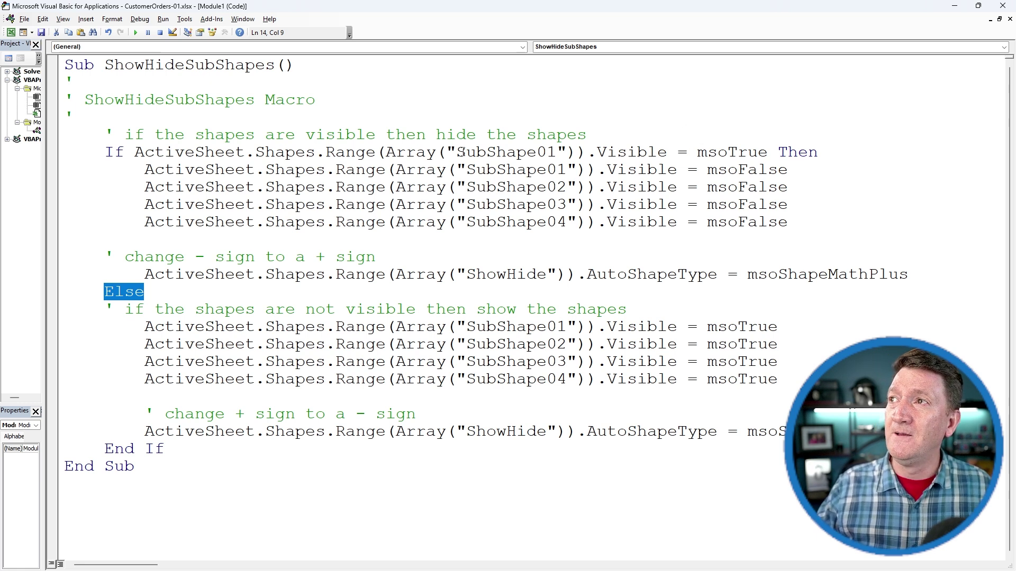
{"action": "left_click_drag", "start_coordinate": [460, 153], "coordinate": [568, 222]}
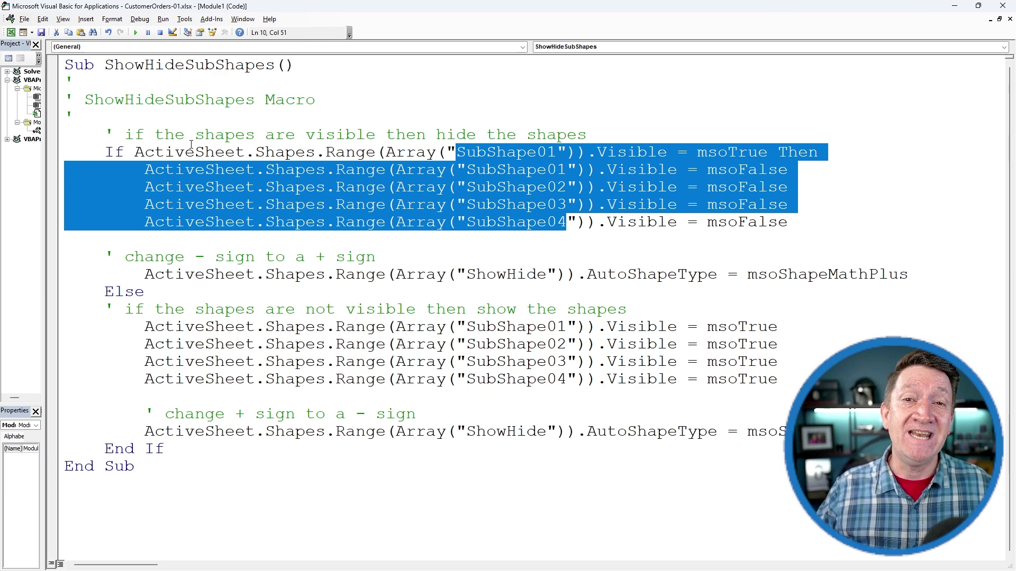
{"action": "double_click", "coordinate": [324, 7]}
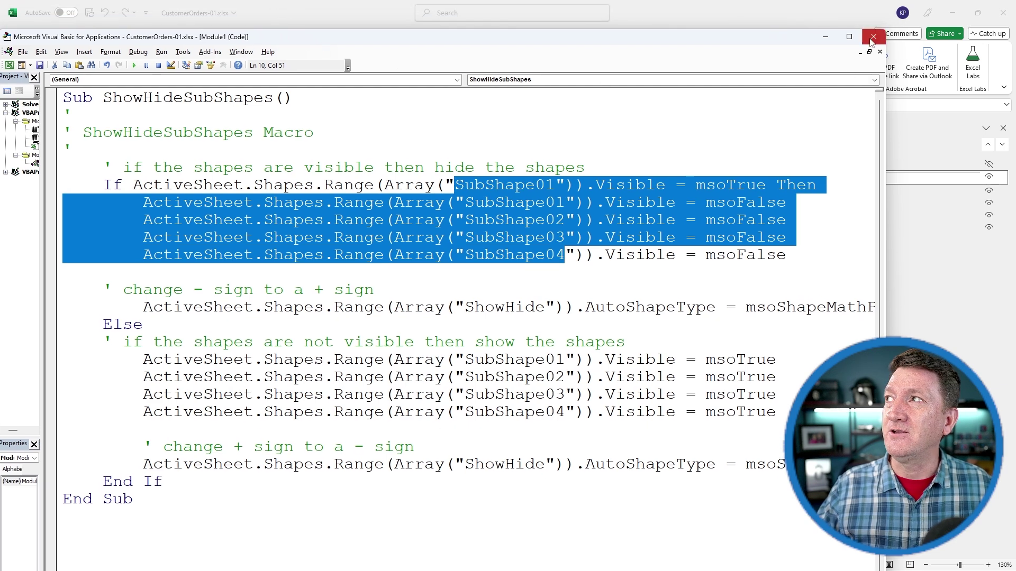
- Close the Visual Basic editor to get back to the Customer Orders worksheet
{"action": "left_click", "coordinate": [874, 37]}
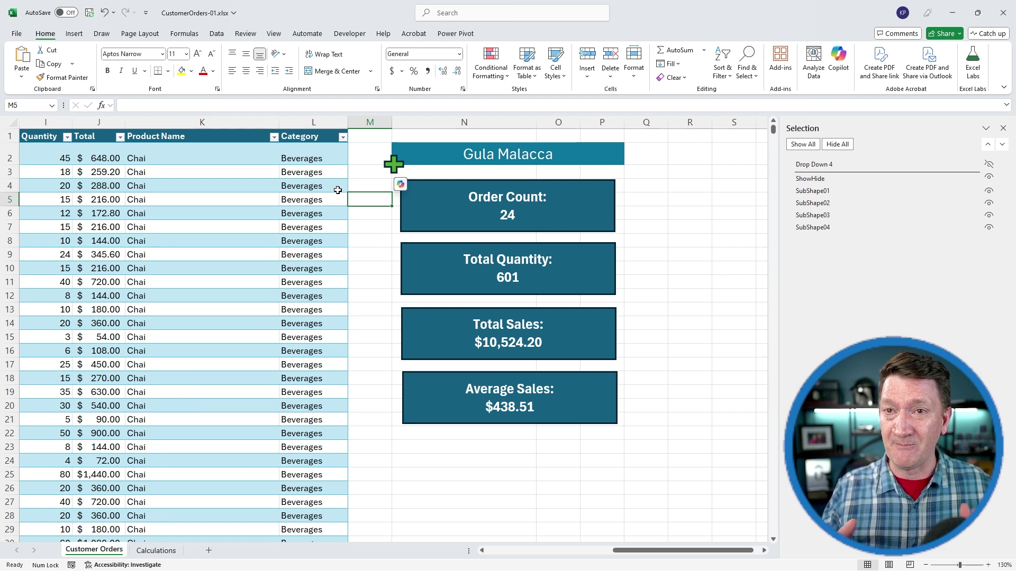
- Assign the ShowHideSubShapes macro to the green plus shape
{"action": "right_click", "coordinate": [393, 165]}
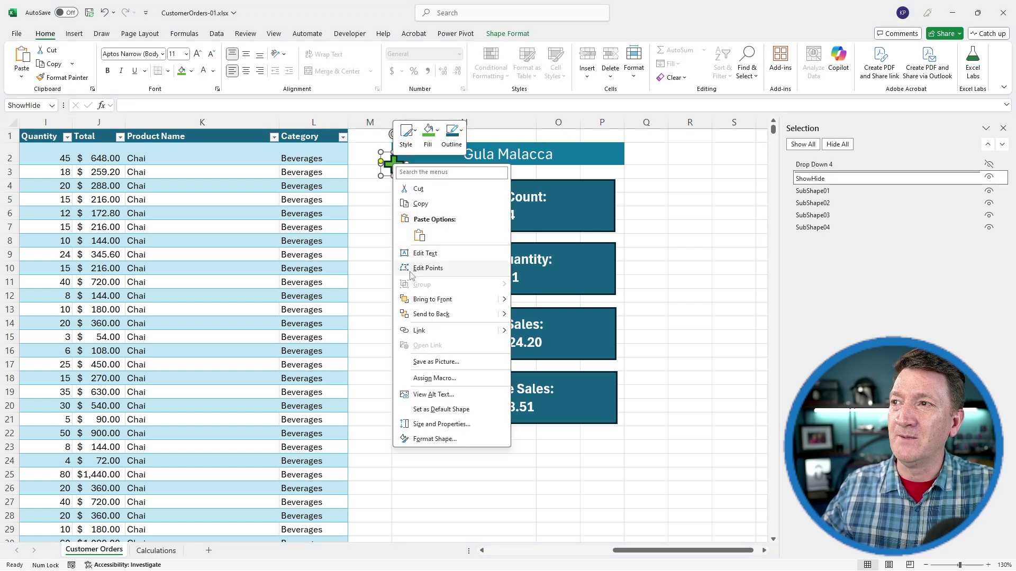
{"action": "left_click", "coordinate": [433, 378]}
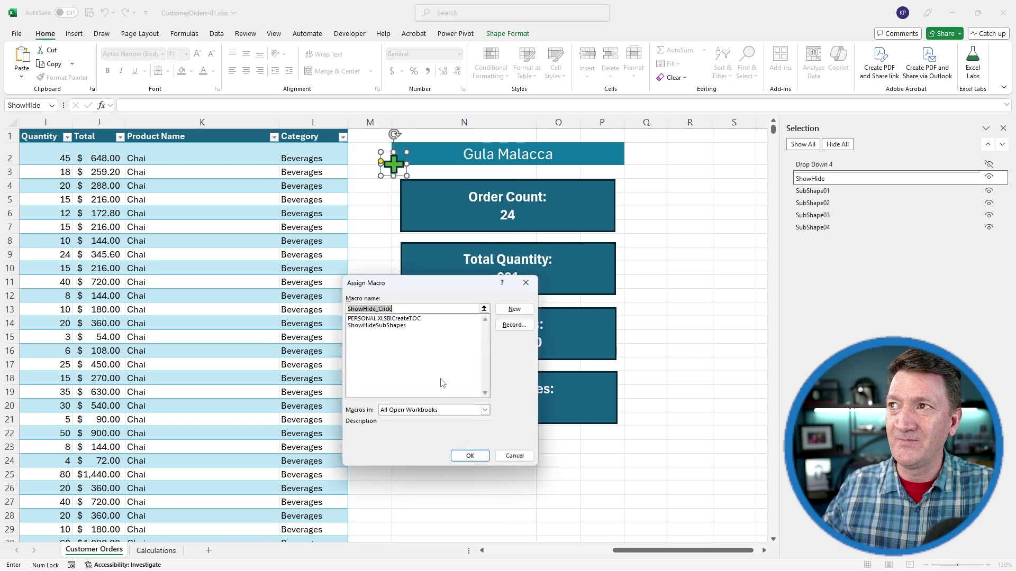
{"action": "left_click", "coordinate": [377, 326]}
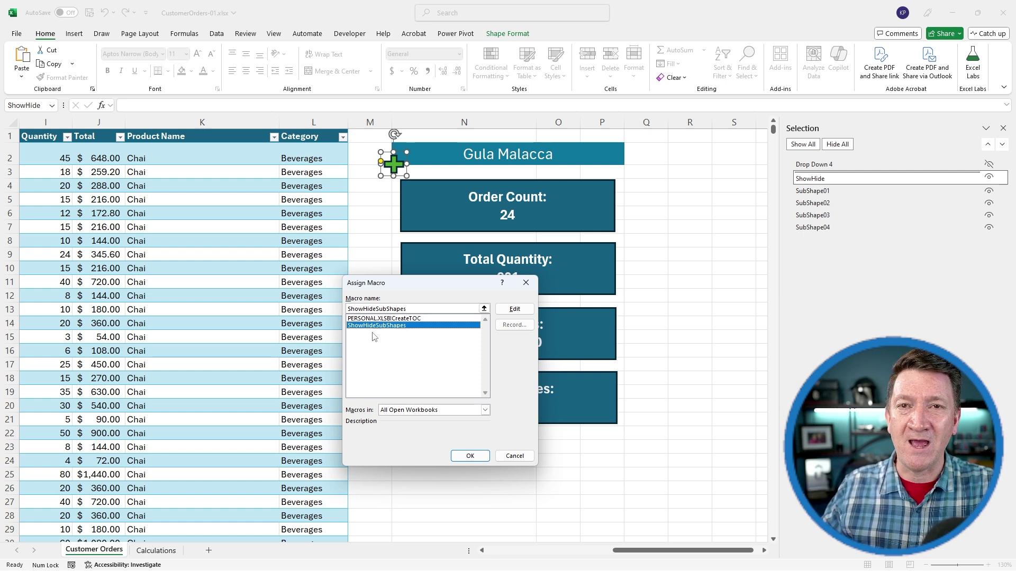
{"action": "left_click", "coordinate": [463, 456]}
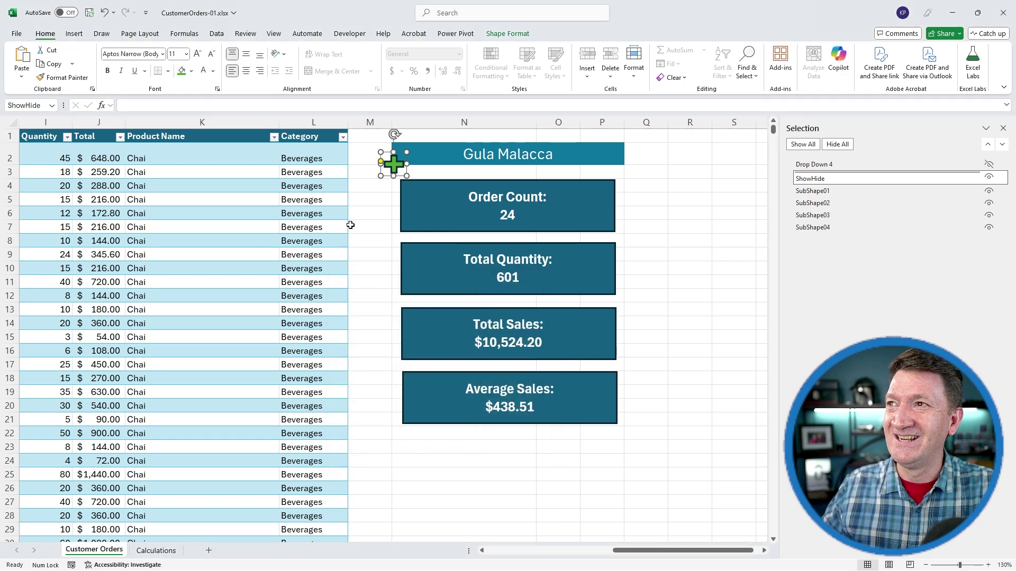
- Deselect the shape, then toggle the four stat boxes off and on three times, leaving them visible
{"action": "left_click", "coordinate": [243, 338]}
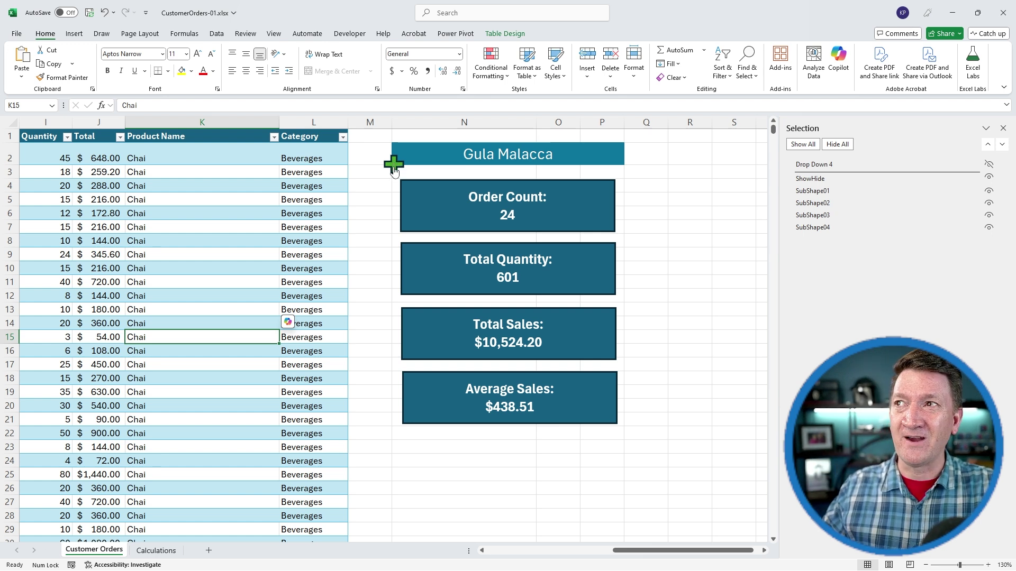
{"action": "left_click", "coordinate": [394, 170]}
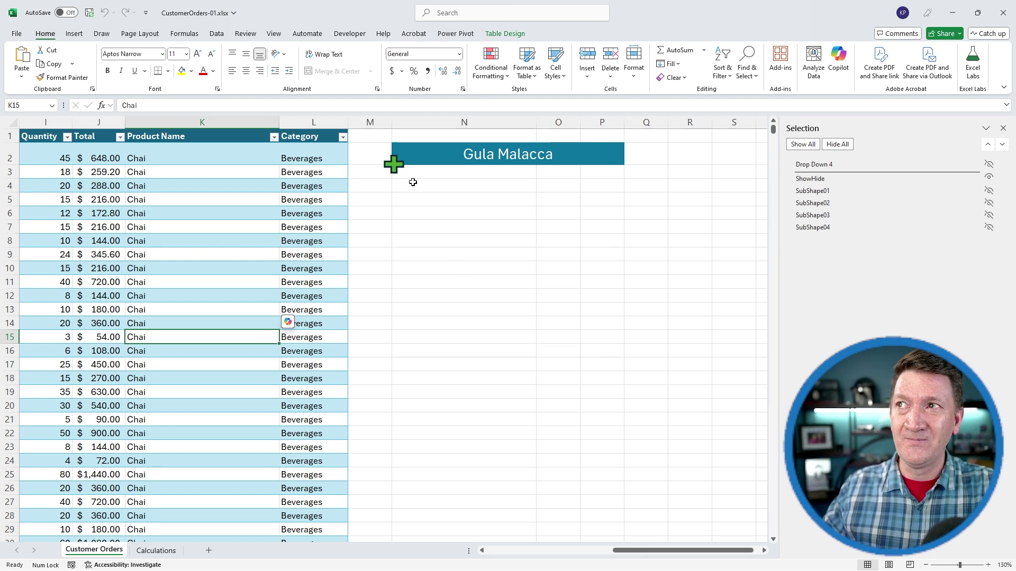
{"action": "left_click", "coordinate": [393, 164]}
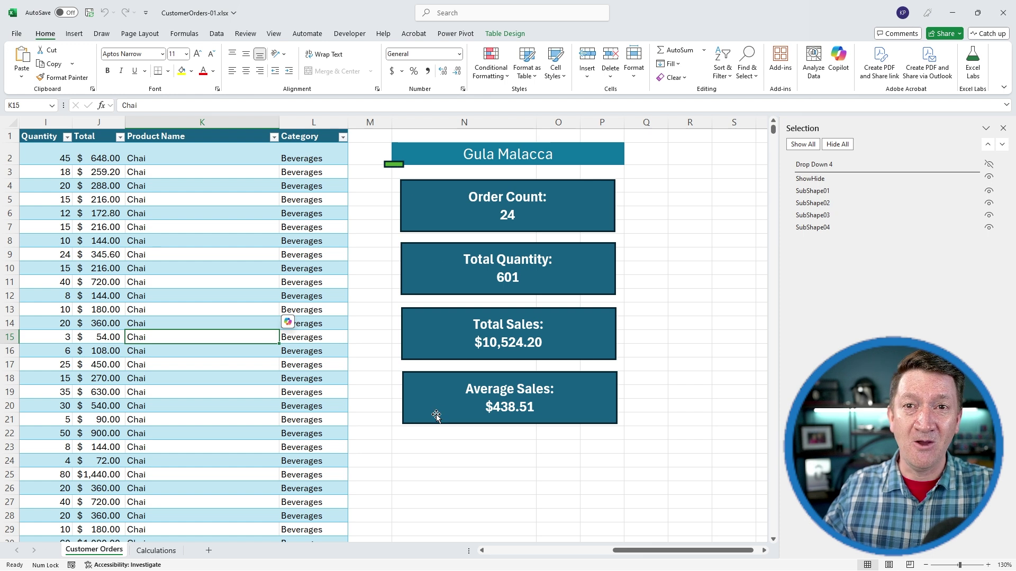
{"action": "left_click", "coordinate": [394, 165]}
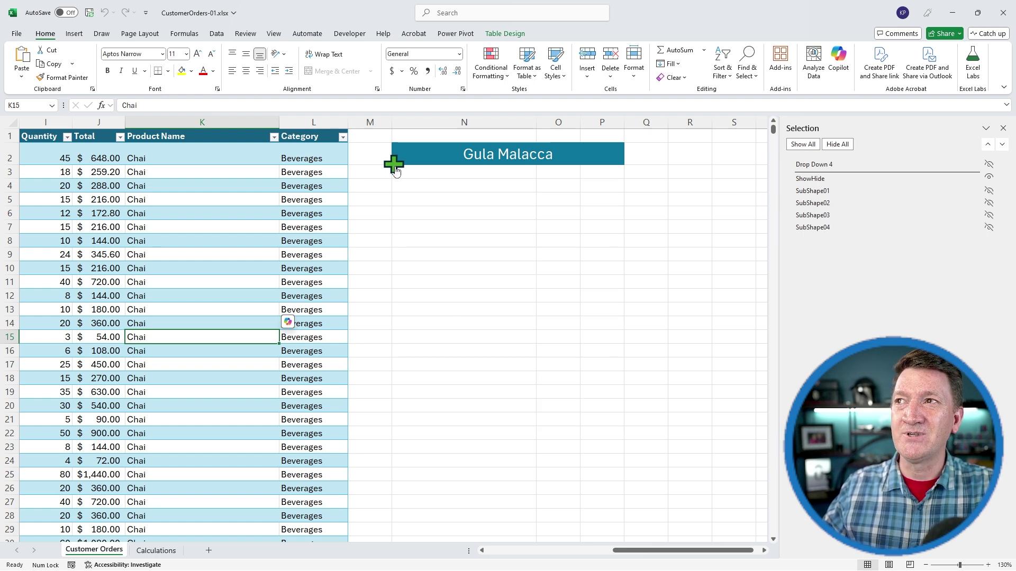
{"action": "left_click", "coordinate": [394, 166]}
{"action": "left_click", "coordinate": [395, 165]}
{"action": "left_click", "coordinate": [394, 165]}
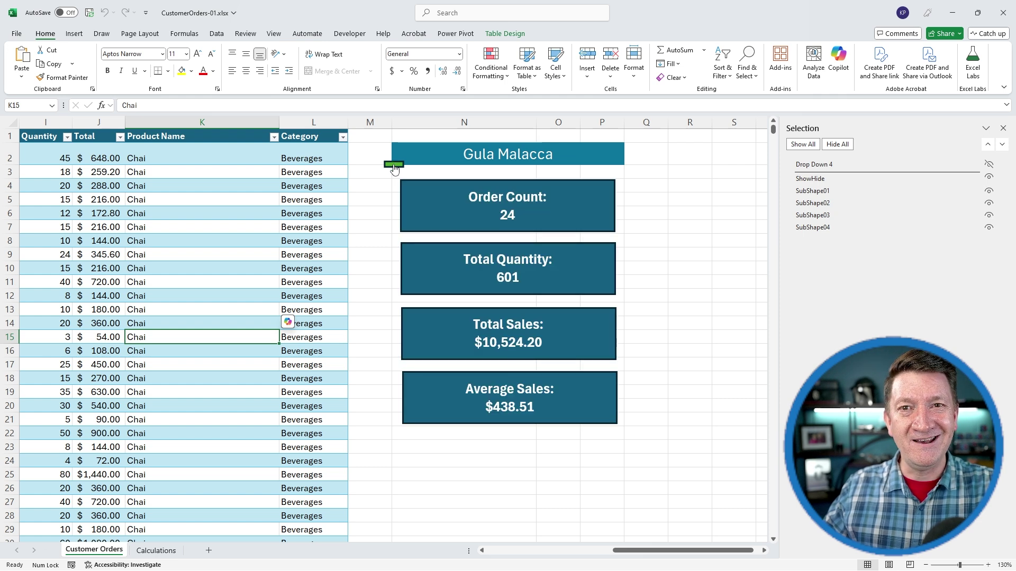
- Set N2 to Grandma's Boysenberry Spread (after trying Inlagd Sill), then hide and reshow the stat boxes
{"action": "left_click", "coordinate": [518, 154]}
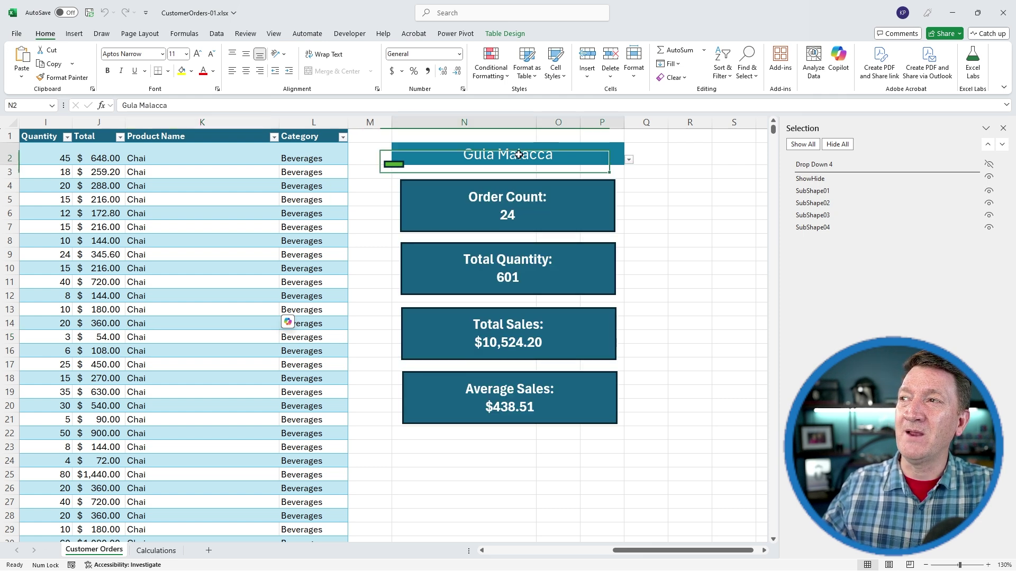
{"action": "left_click", "coordinate": [628, 159]}
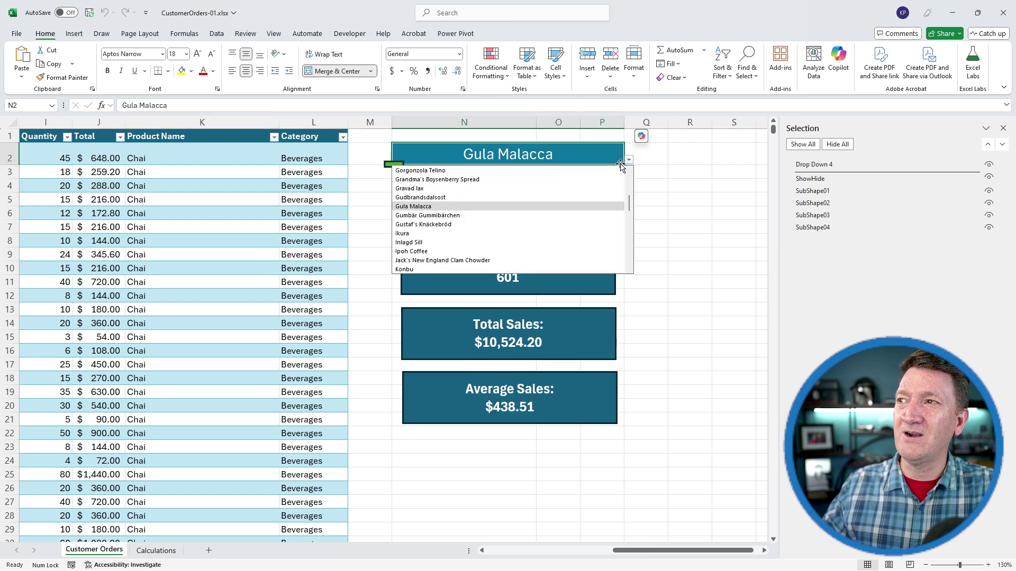
{"action": "left_click", "coordinate": [434, 243]}
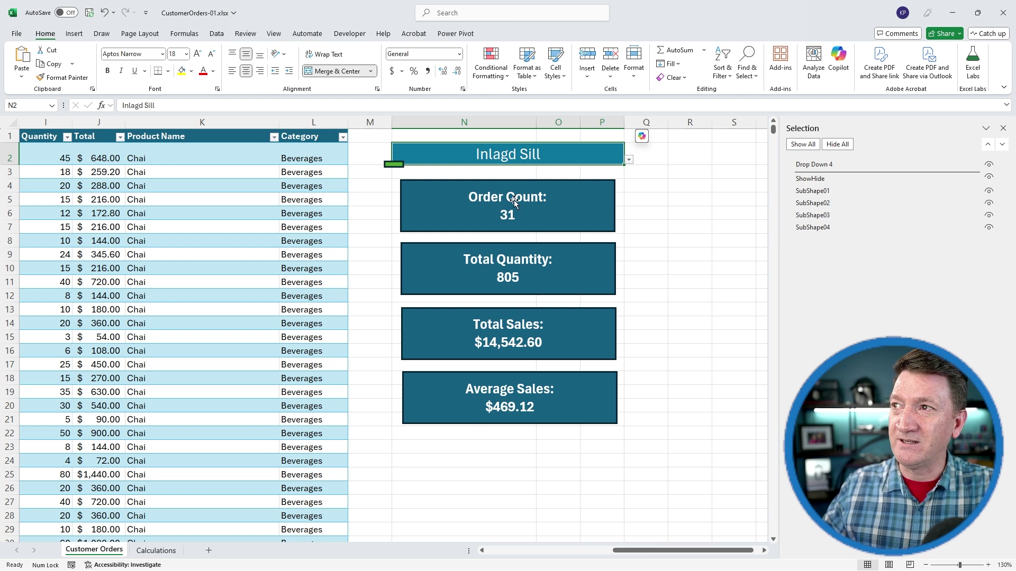
{"action": "left_click", "coordinate": [628, 159]}
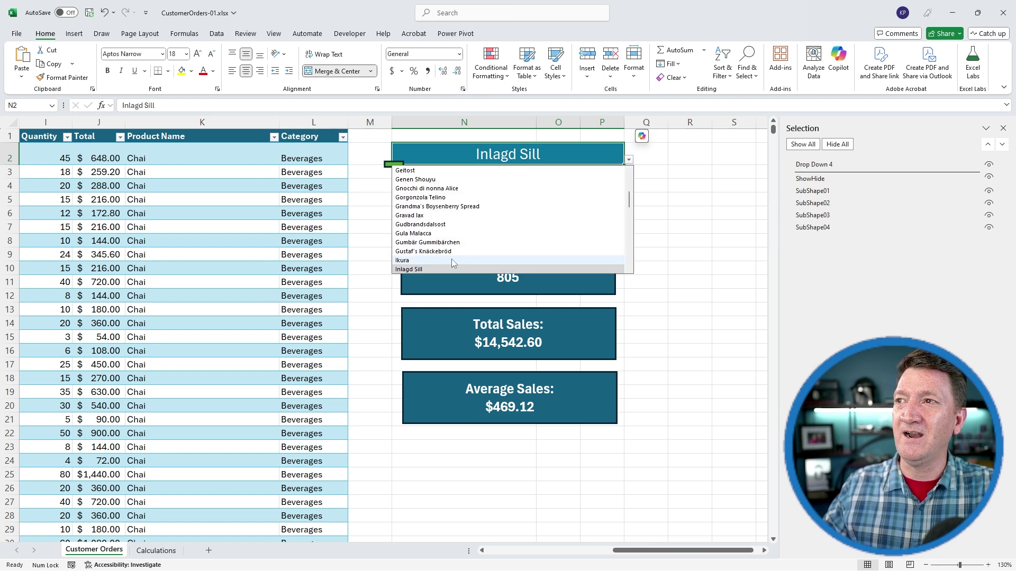
{"action": "left_click", "coordinate": [428, 207]}
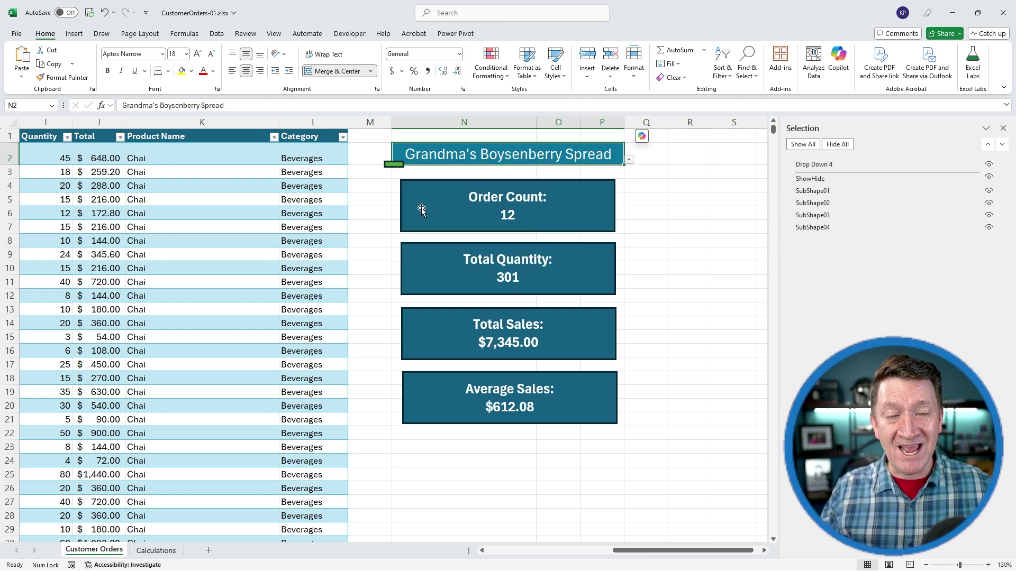
{"action": "left_click", "coordinate": [397, 166]}
{"action": "left_click", "coordinate": [395, 166]}
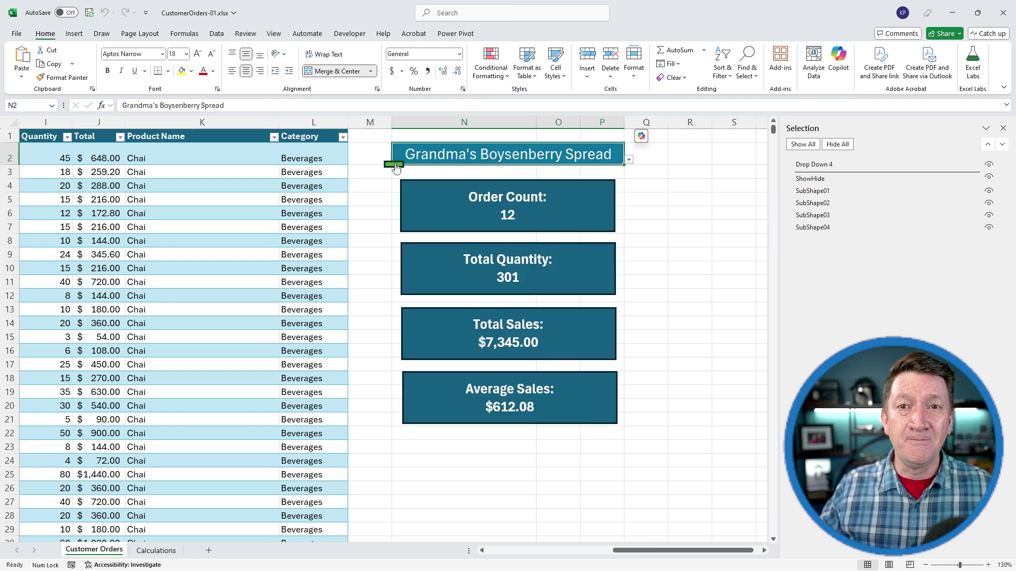